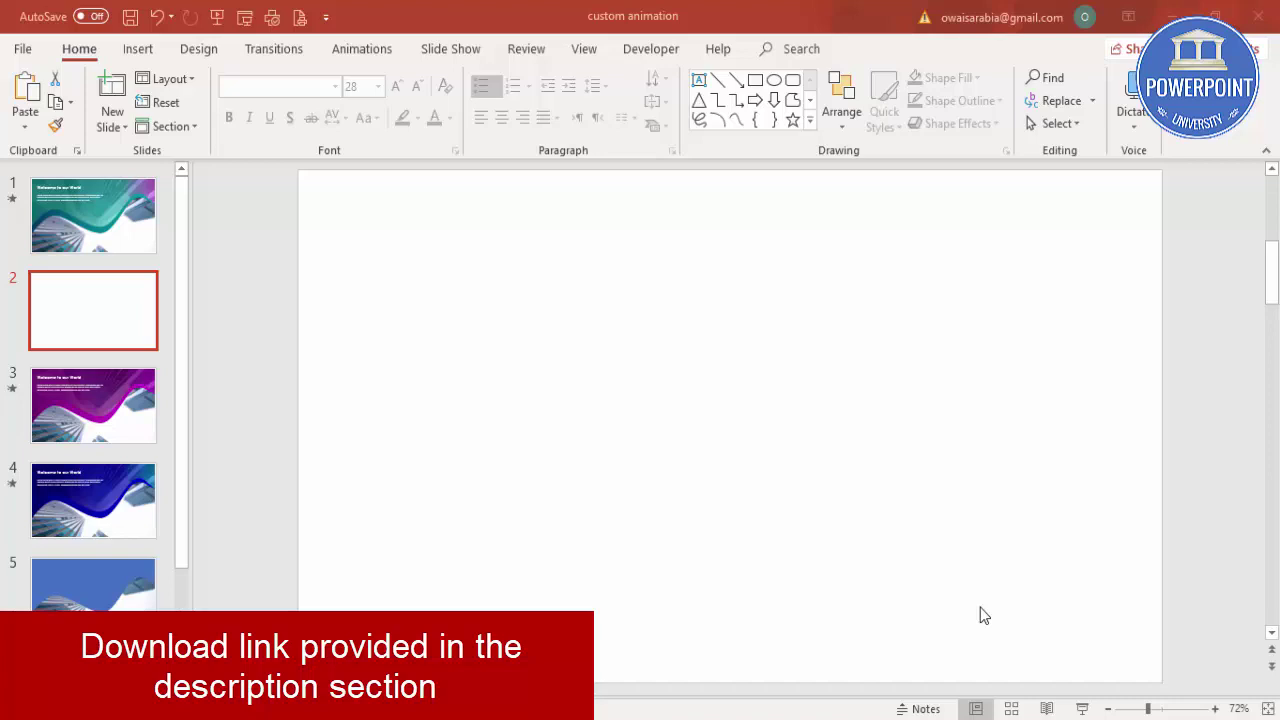
Step: Draw a full-width blue rectangle across the top of slide 2 and give it no outline
left_click(136, 52)
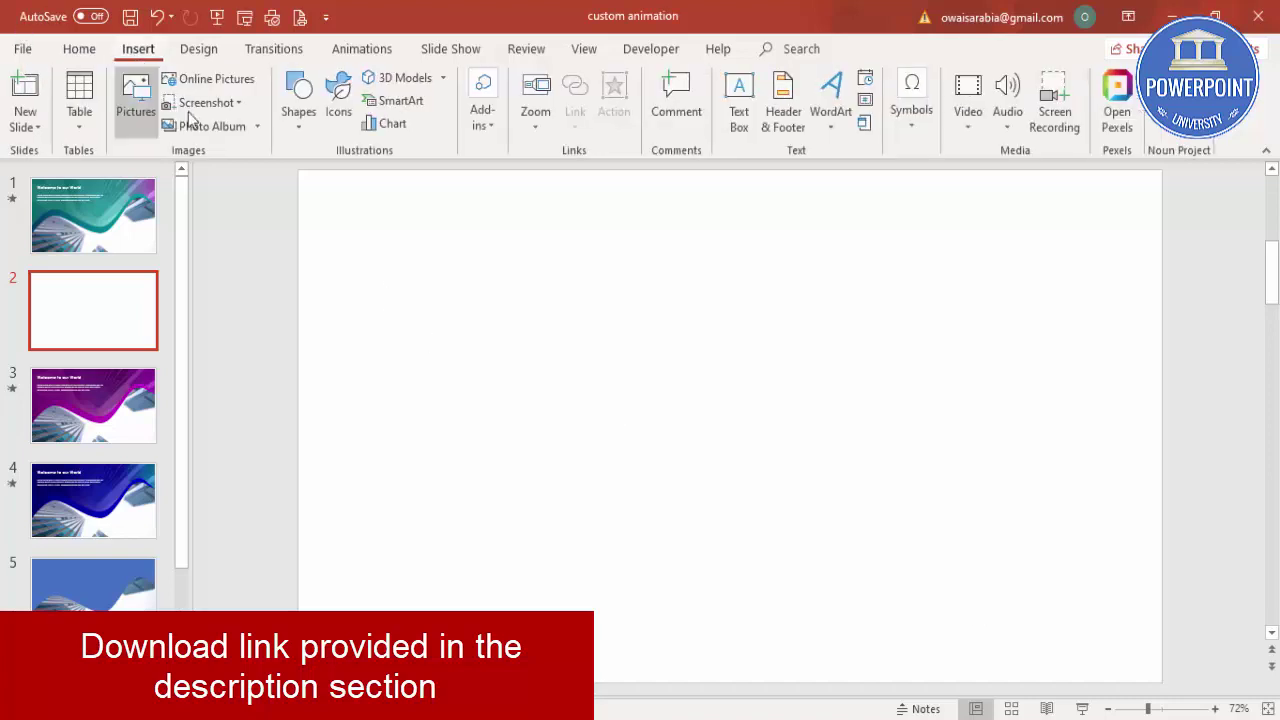
left_click(298, 122)
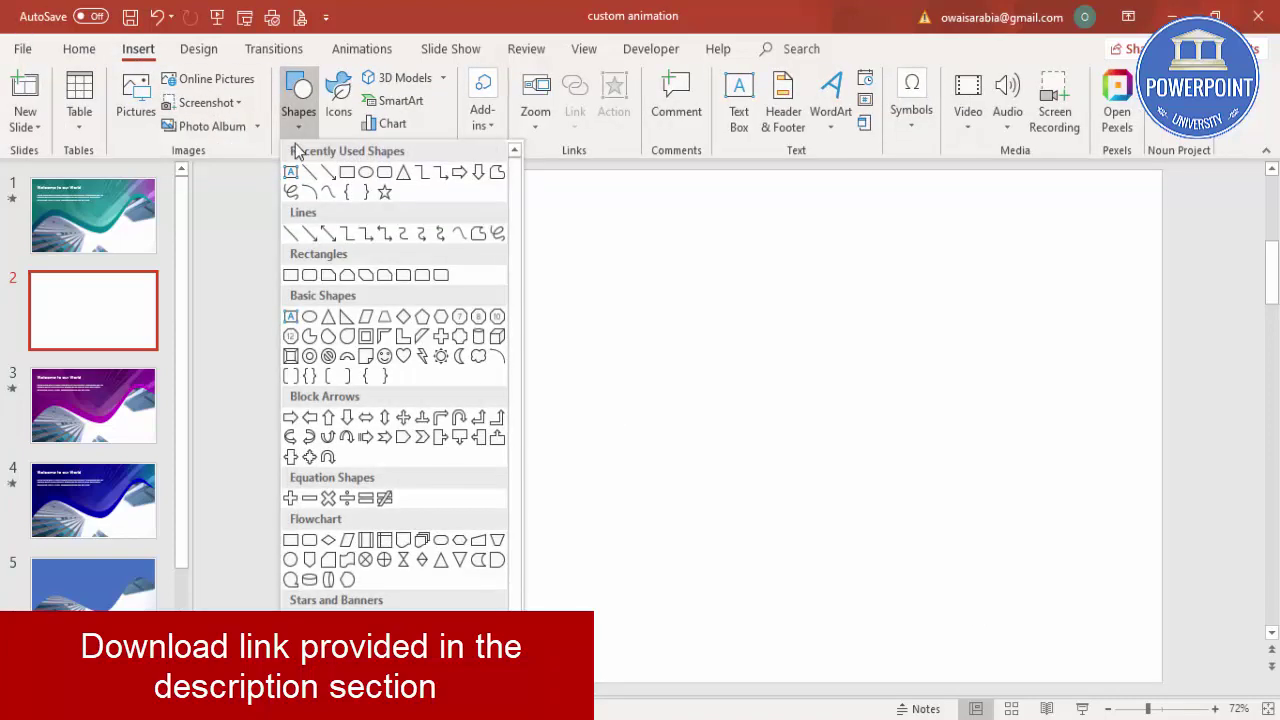
left_click(291, 275)
mouse_move(299, 171)
left_mouse_down()
mouse_move(872, 352)
mouse_move(1080, 484)
mouse_move(1141, 507)
mouse_move(1133, 488)
mouse_move(1161, 539)
left_mouse_up()
left_click(497, 104)
left_click(525, 318)
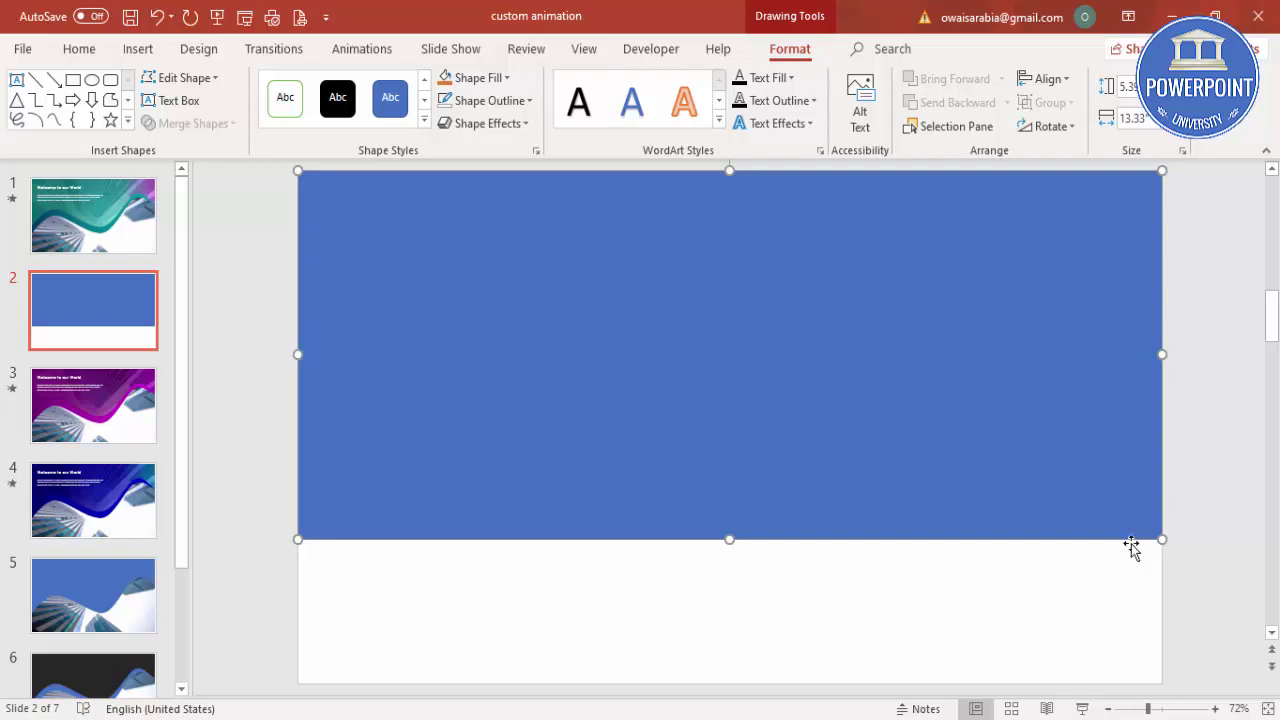
Step: In Edit Points mode, raise the rectangle's bottom-right corner up the right edge to slant its bottom
right_click(667, 452)
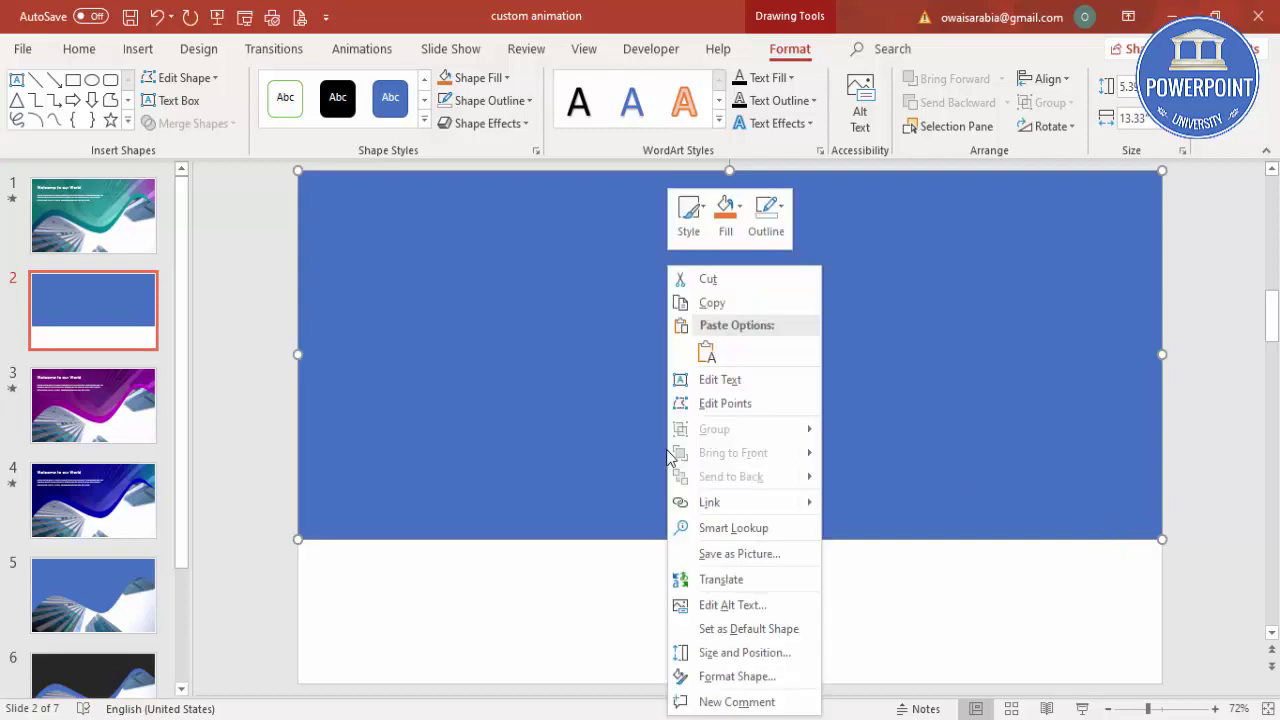
left_click(724, 405)
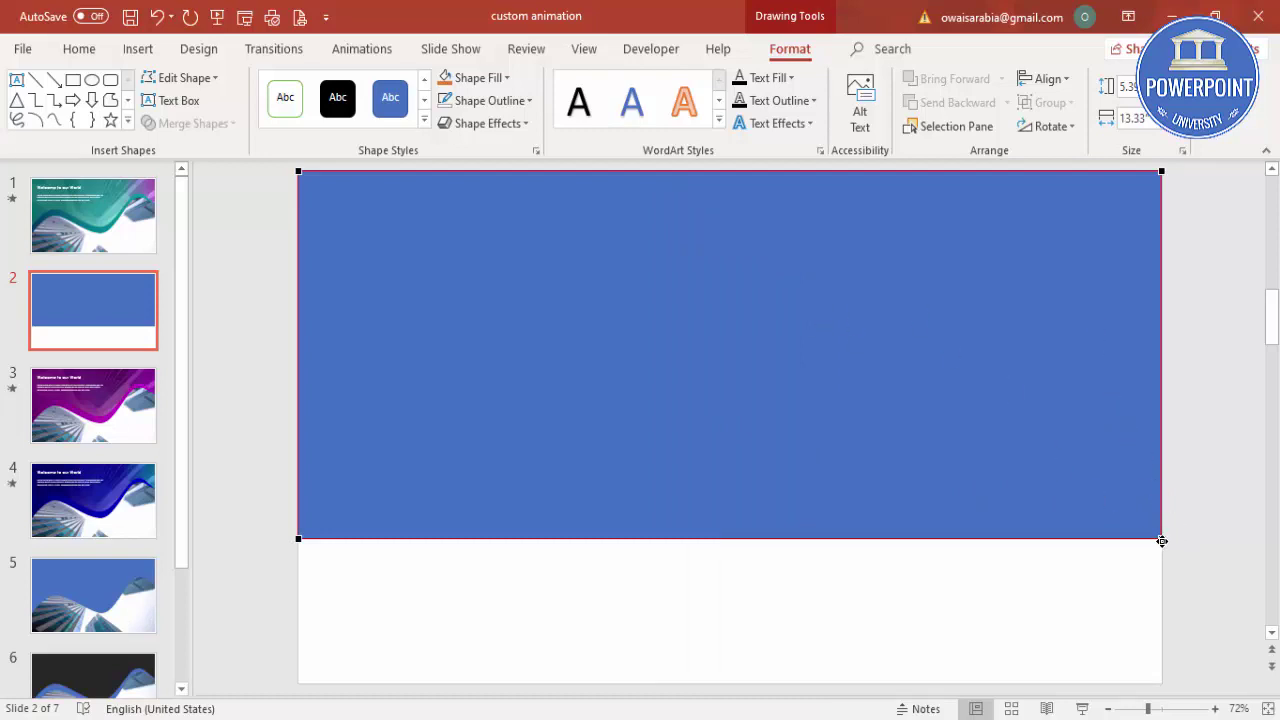
left_click_drag(1161, 540, 1164, 297)
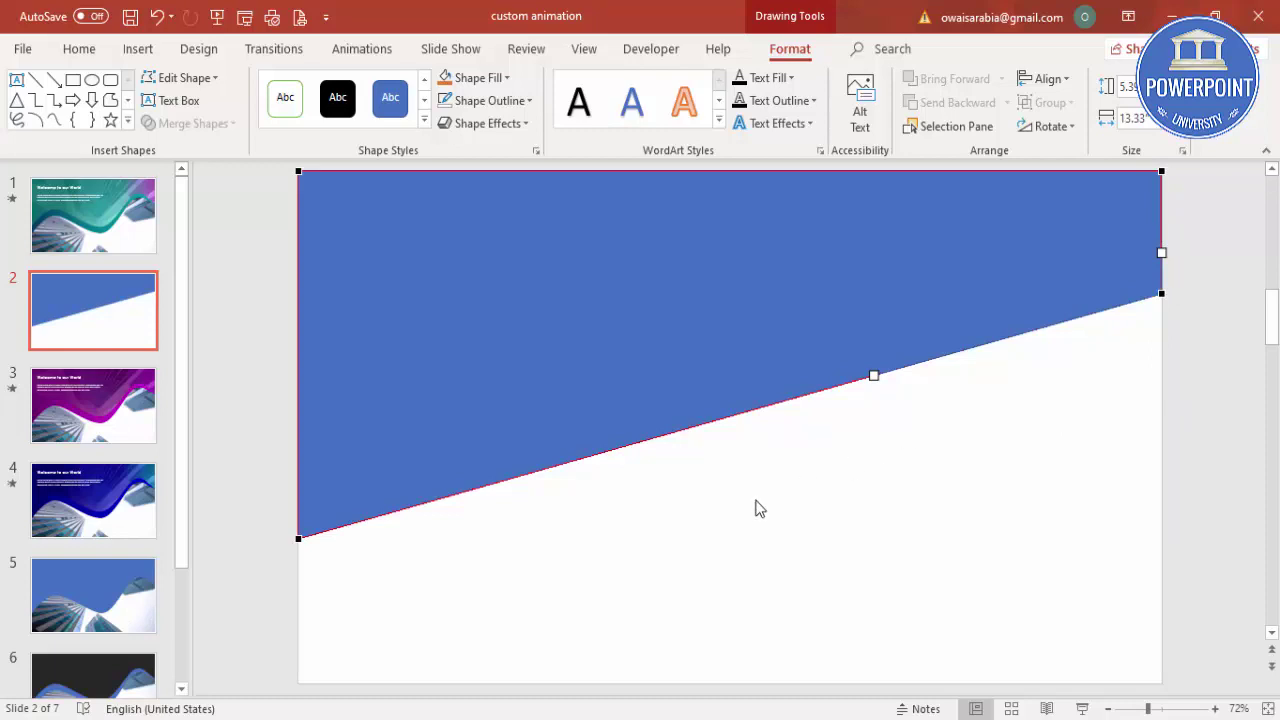
Step: Add two new points along the blue shape's slanted lower edge
right_click(498, 481)
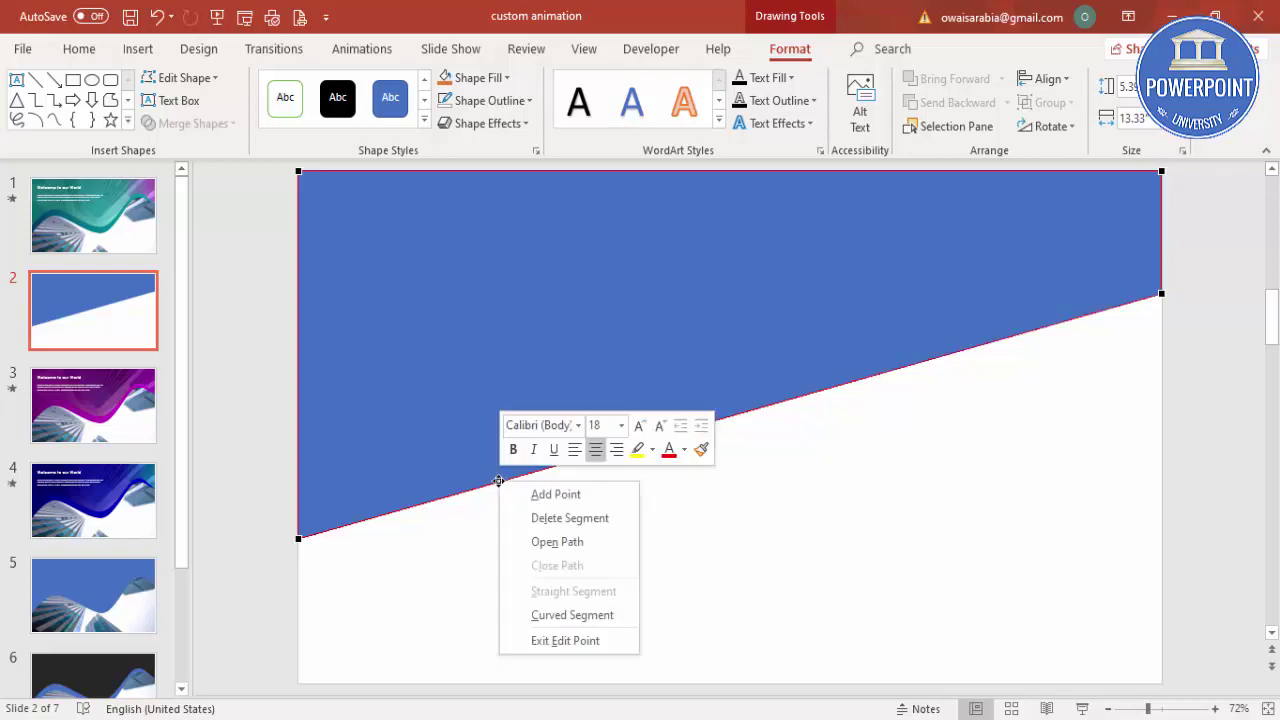
left_click(543, 498)
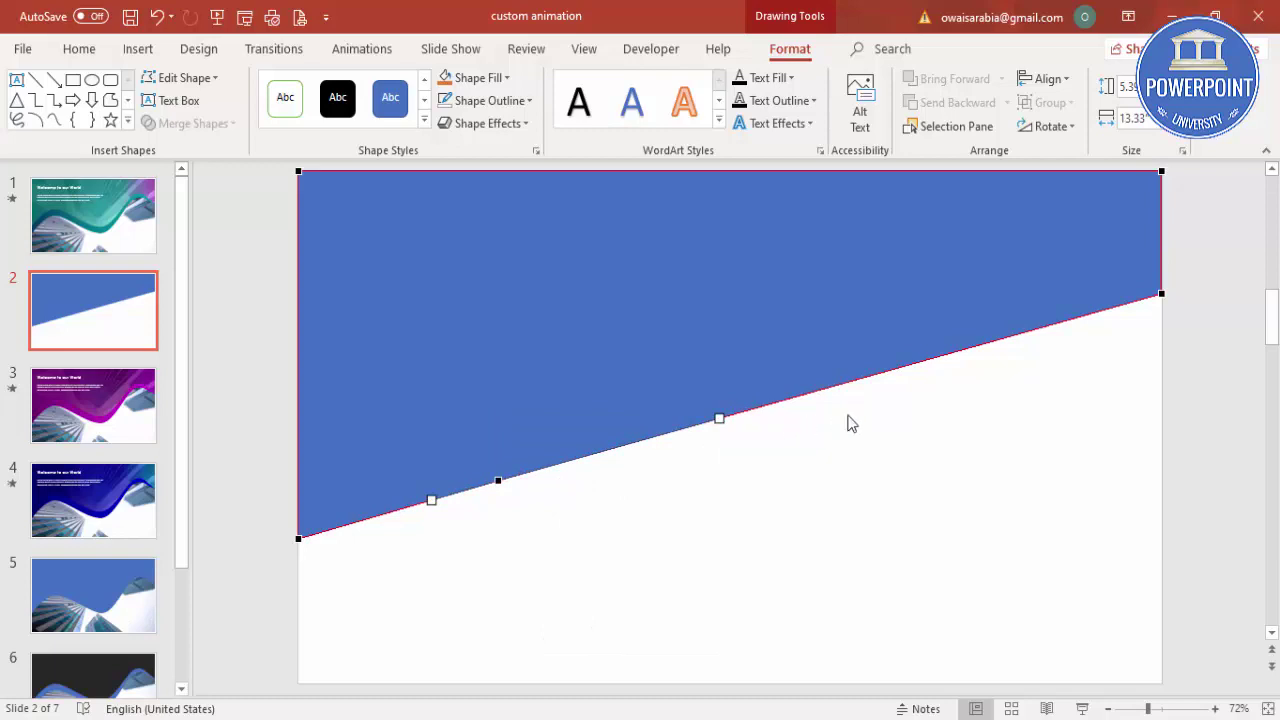
left_click(986, 344)
right_click(986, 344)
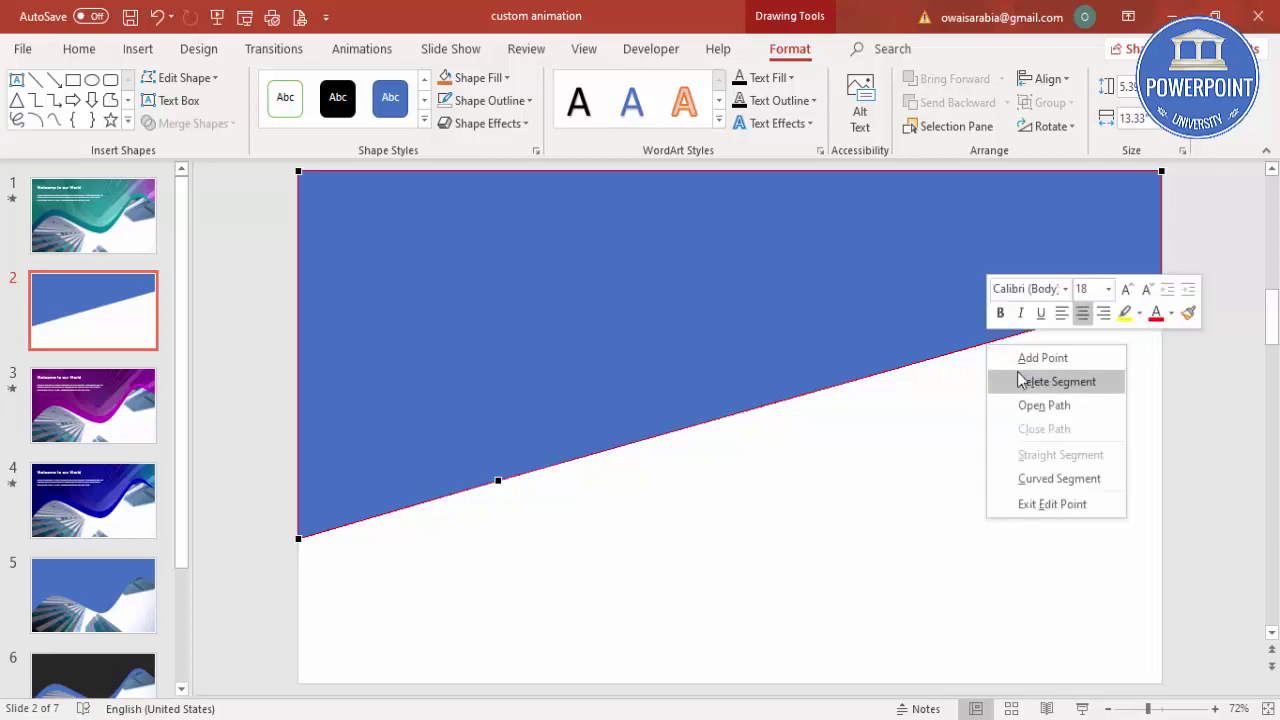
left_click(1020, 358)
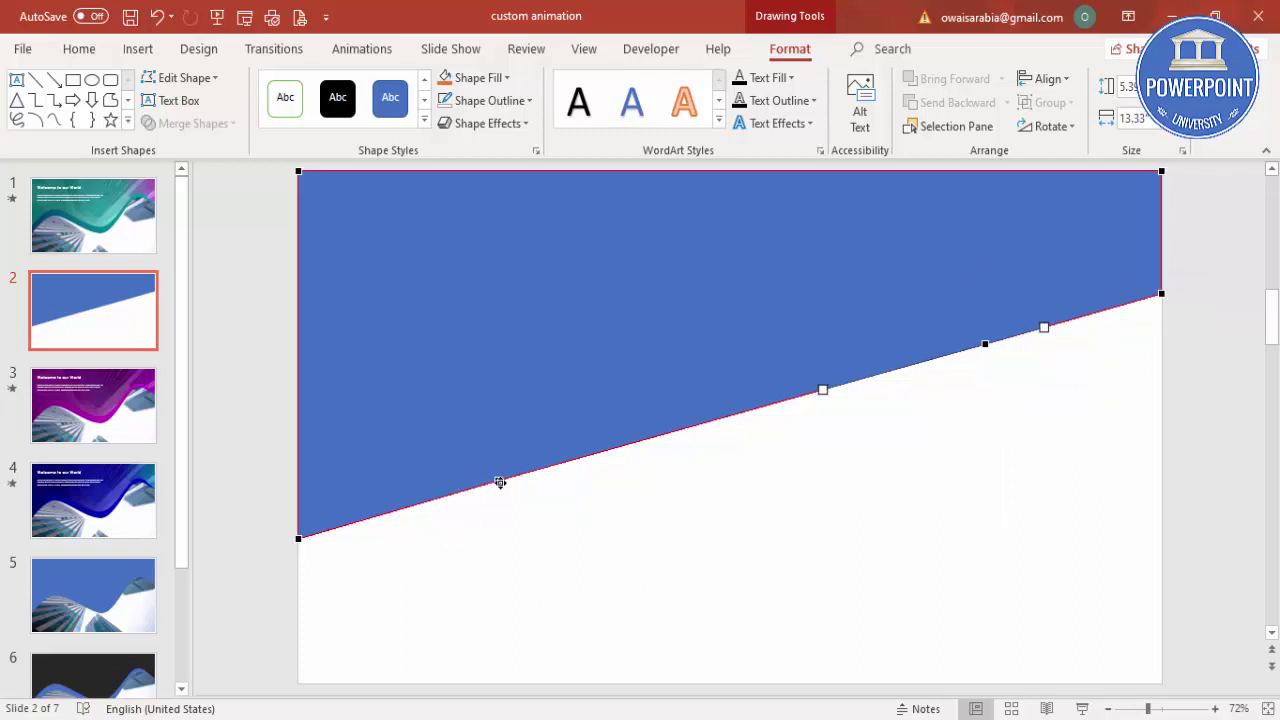
Step: Lift the left new point into a smooth point and curve the edge out of the bottom-left corner
left_click_drag(499, 482, 485, 428)
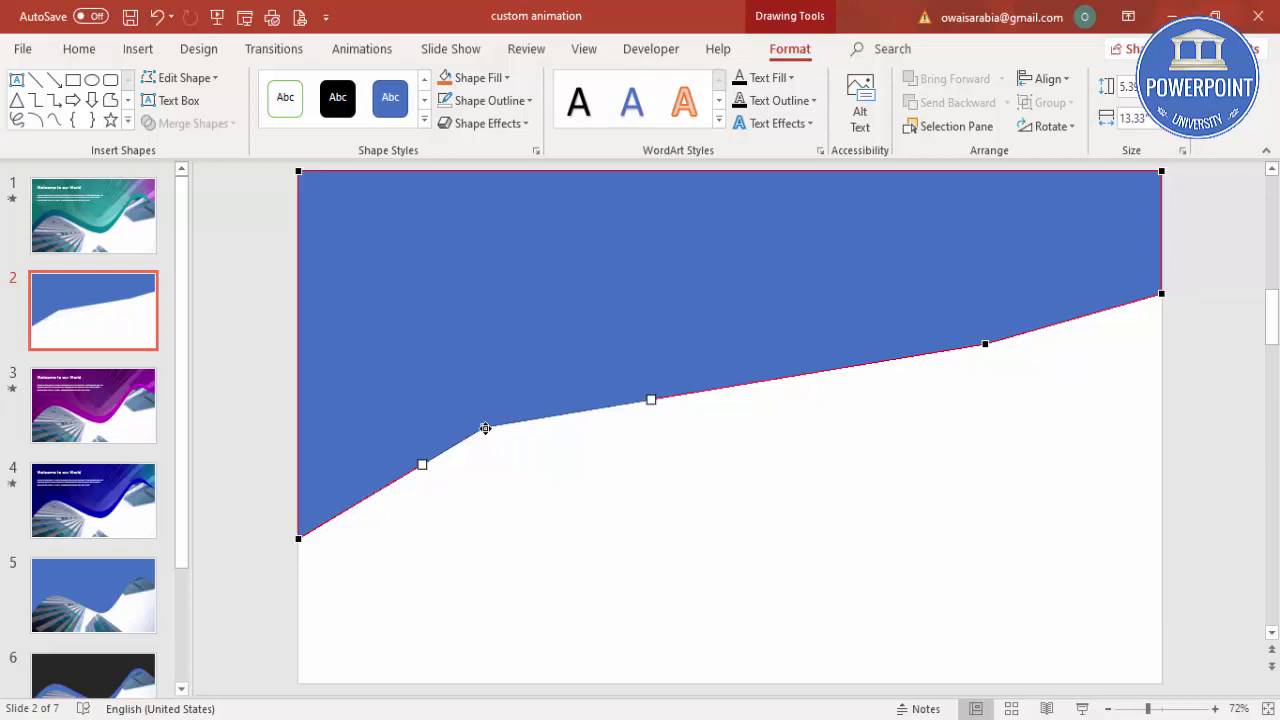
right_click(485, 428)
left_click(553, 546)
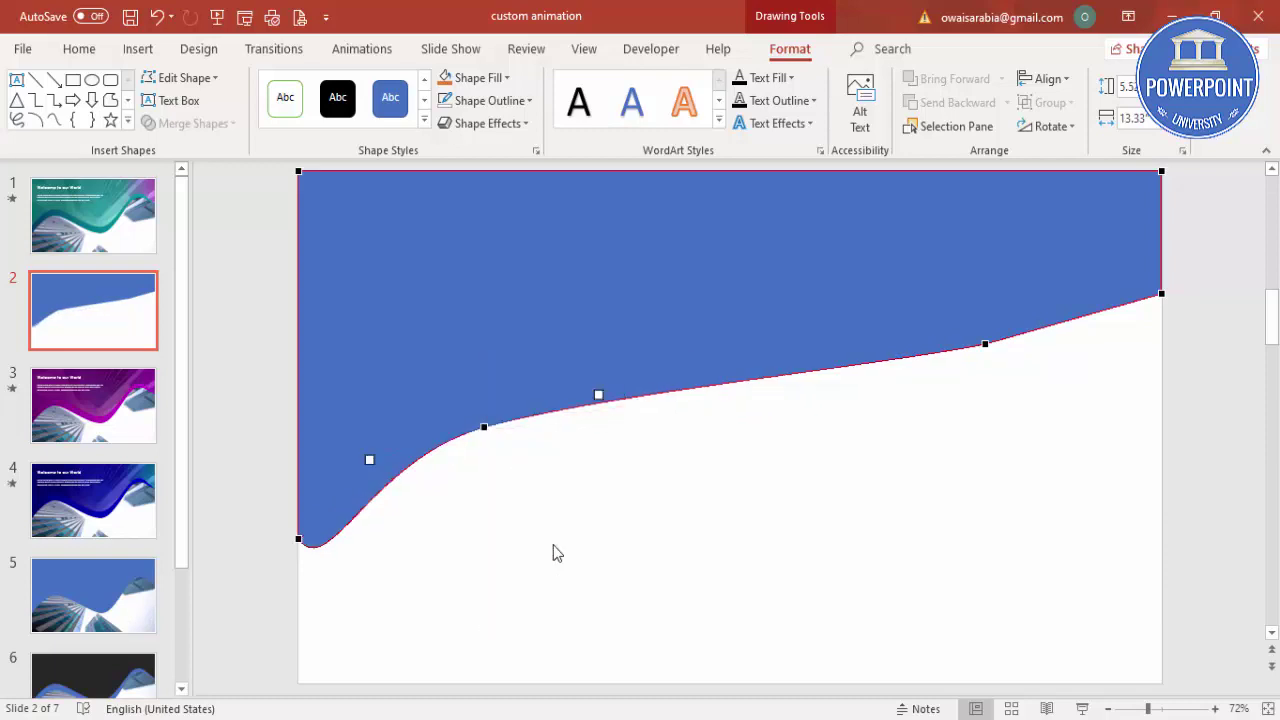
left_click(299, 538)
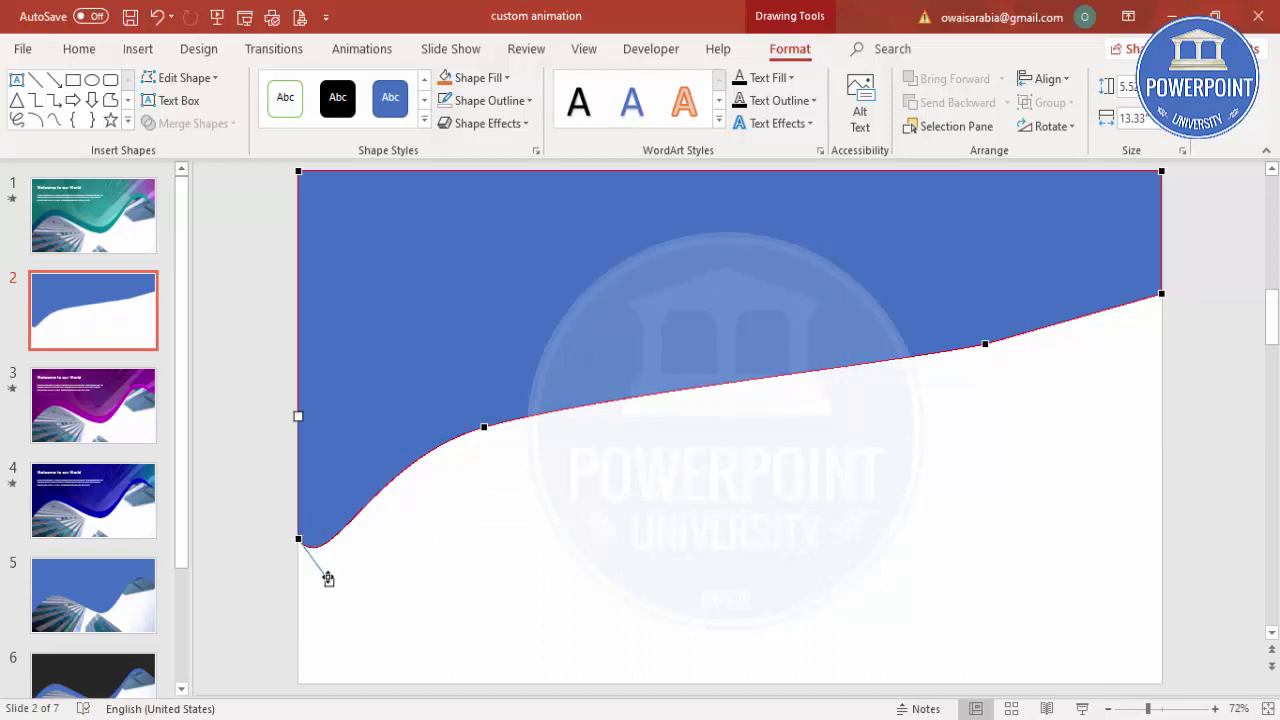
left_click_drag(328, 583, 286, 562)
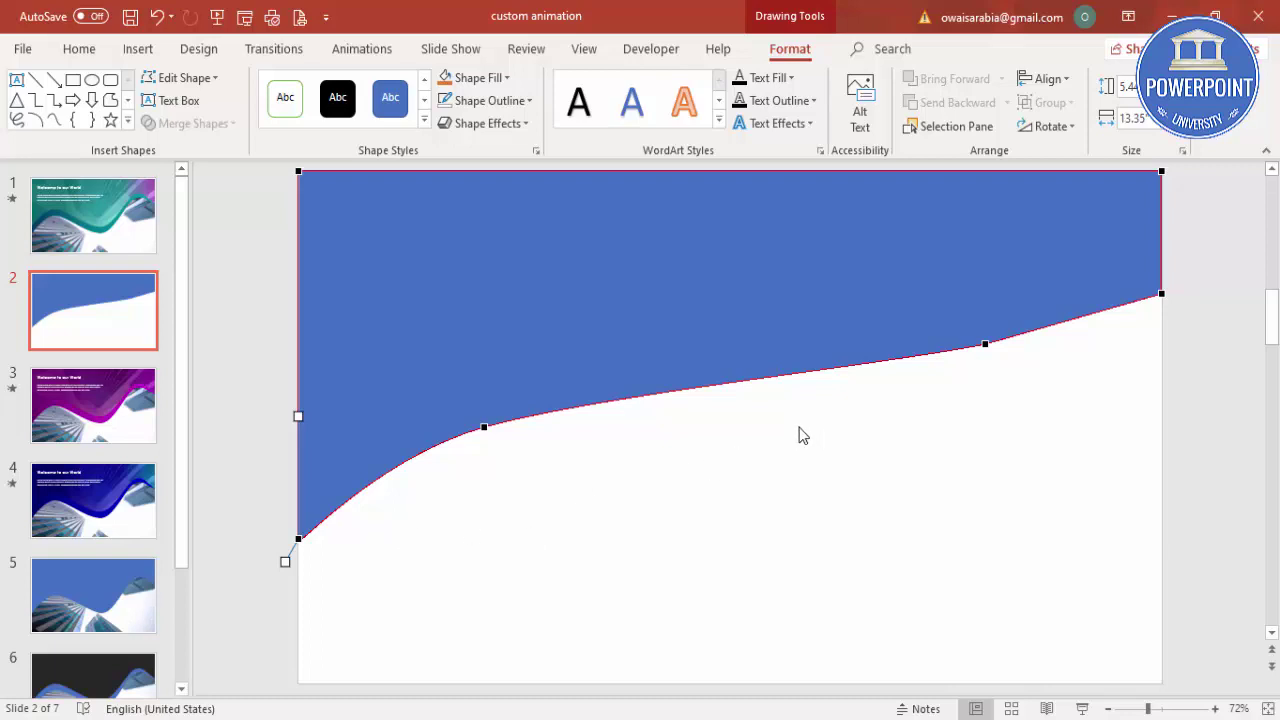
Step: Add a mid-edge point pulled down into a dip, and smooth and reshape the right-hand rise
right_click(736, 382)
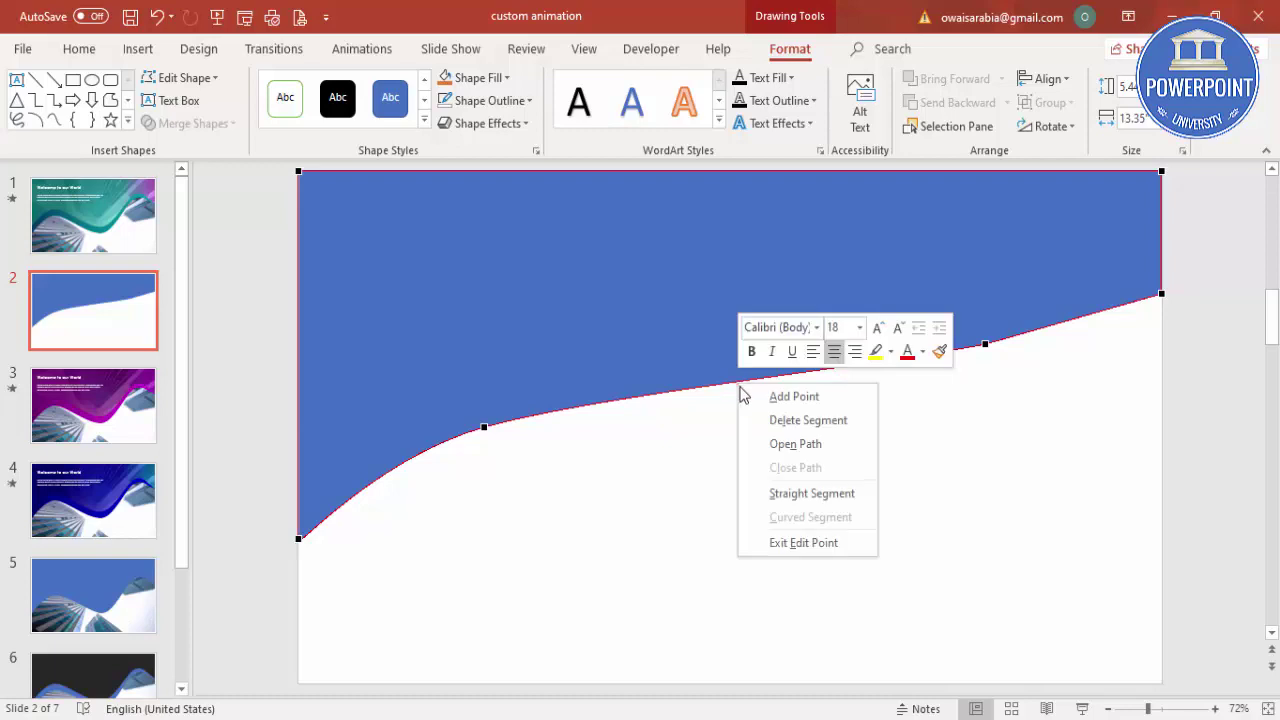
left_click(786, 394)
left_click_drag(737, 382, 744, 502)
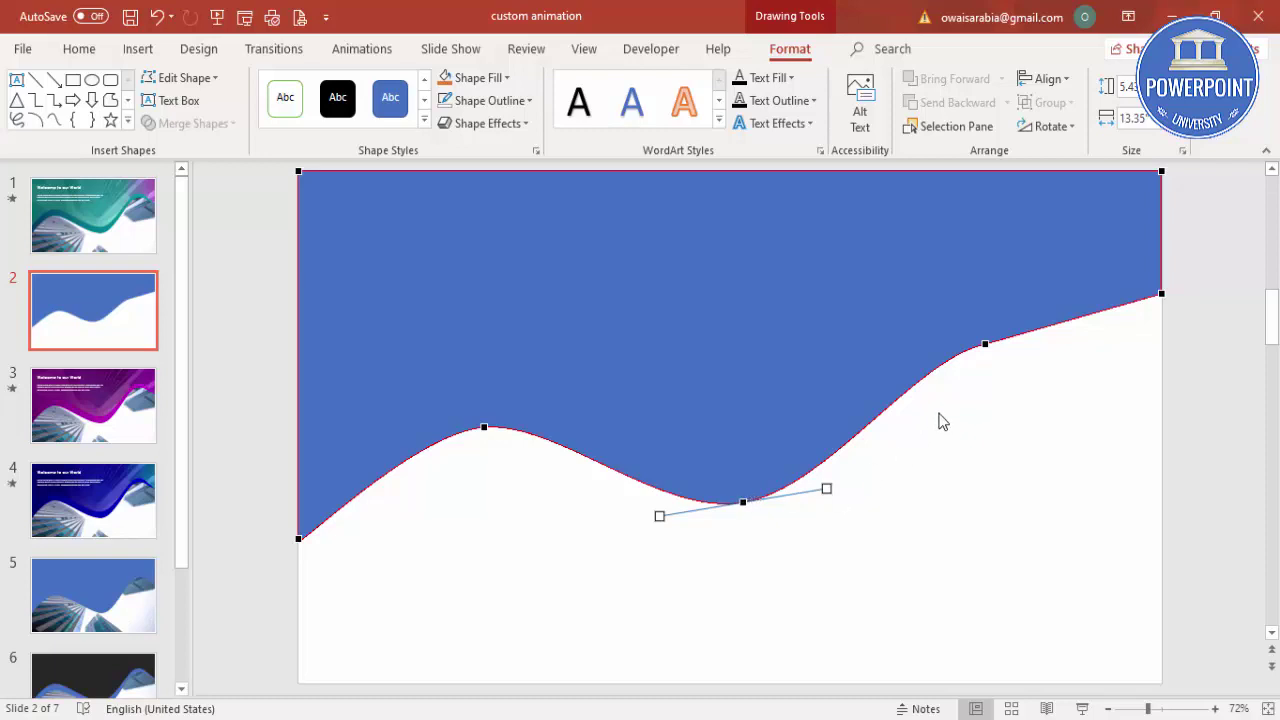
left_click(983, 345)
right_click(985, 344)
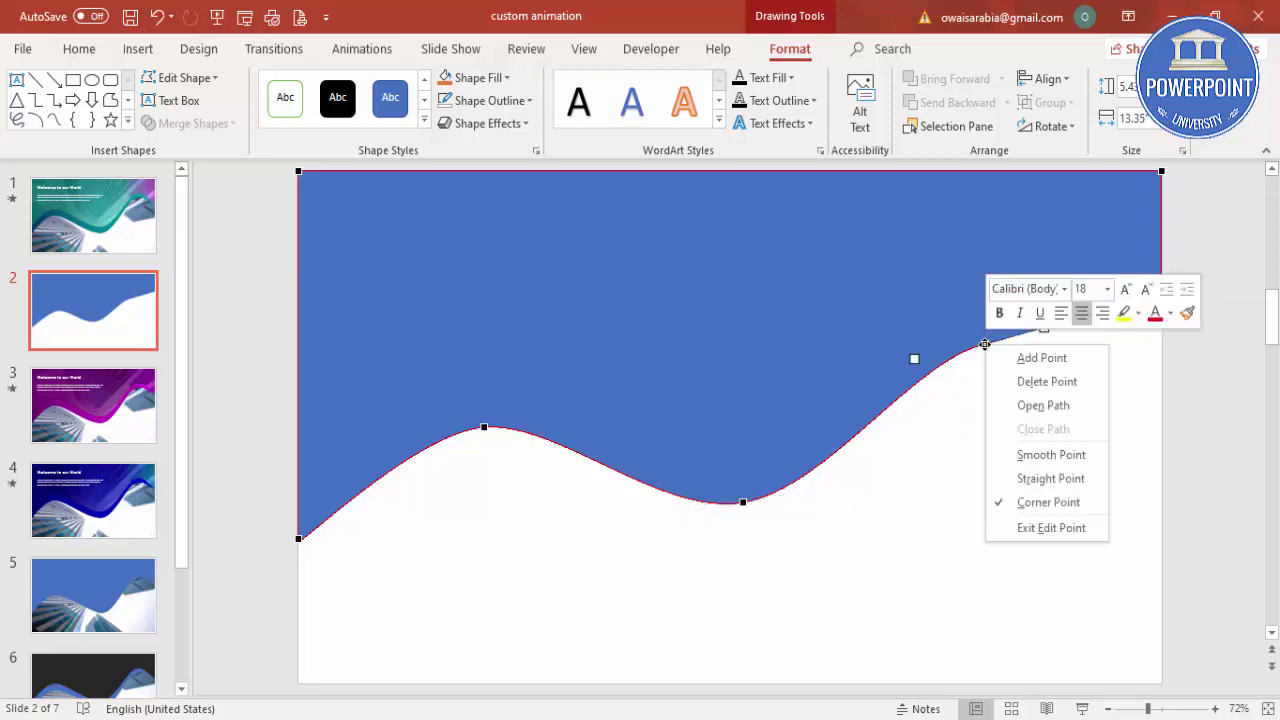
left_click(1034, 456)
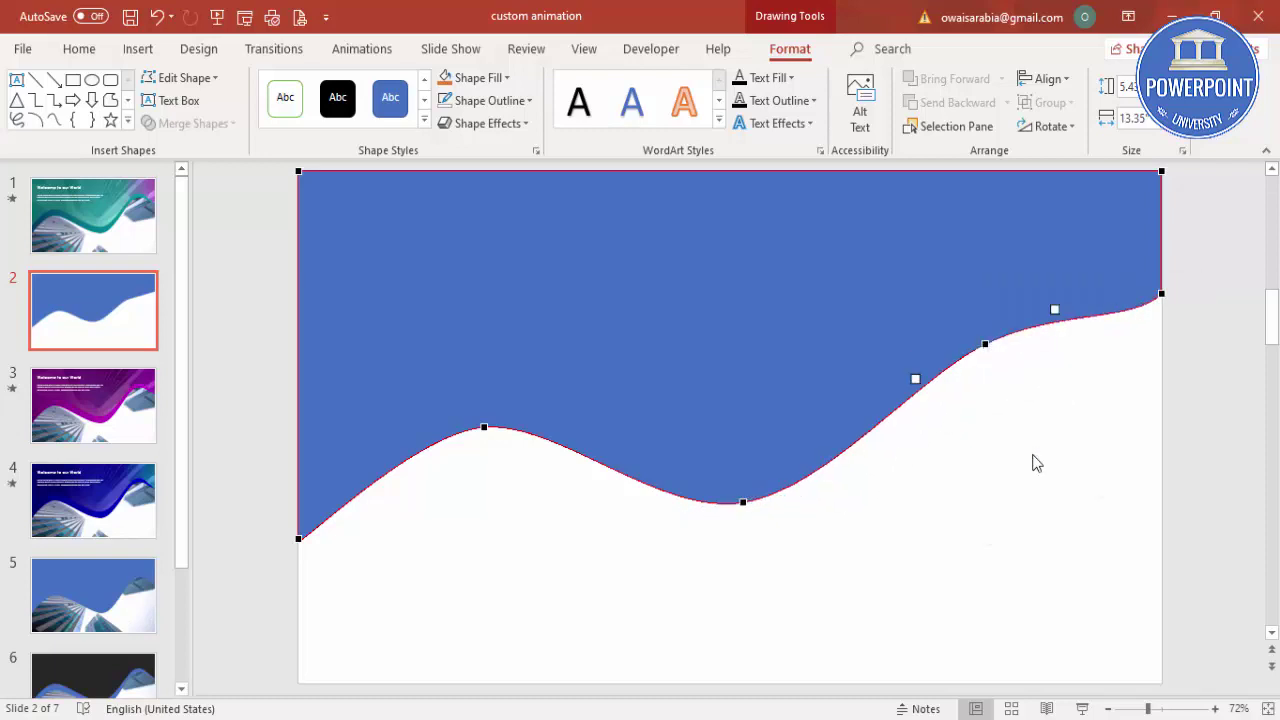
left_click_drag(1052, 311, 1015, 273)
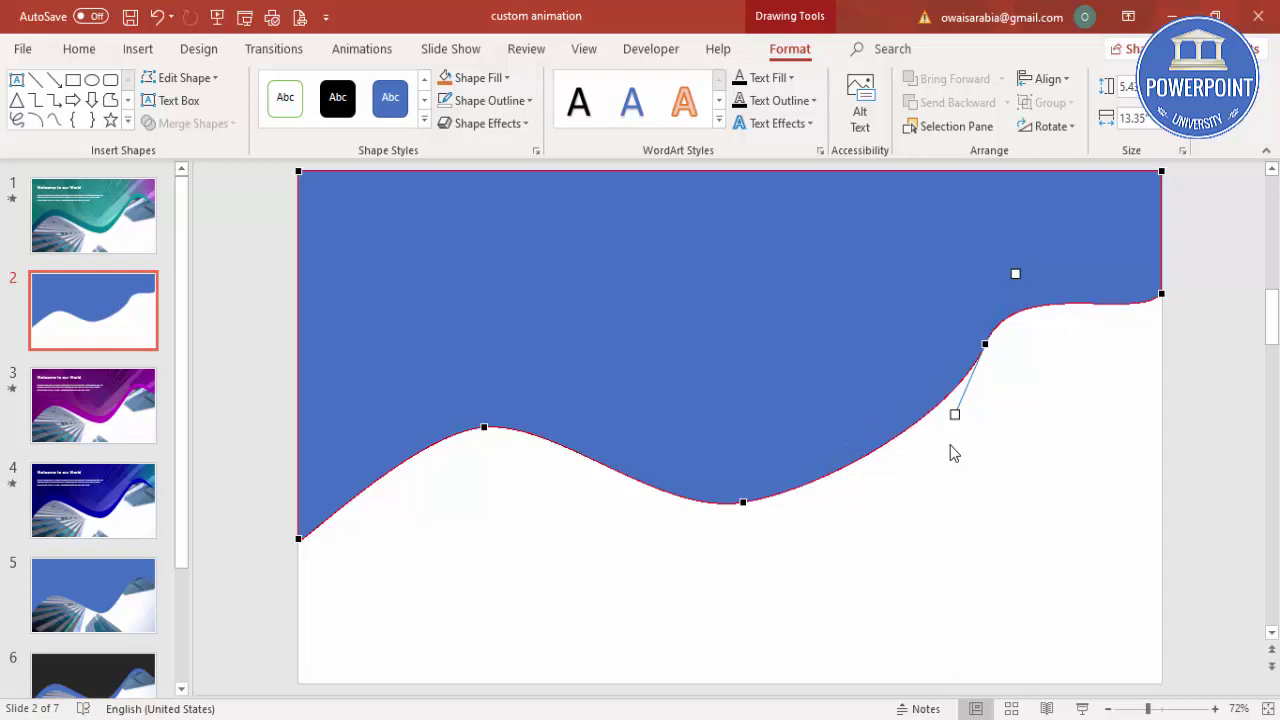
left_click_drag(954, 414, 900, 493)
Step: Make the dip's point smooth, refine its curve handles, and finish point editing
left_click(744, 502)
right_click(744, 502)
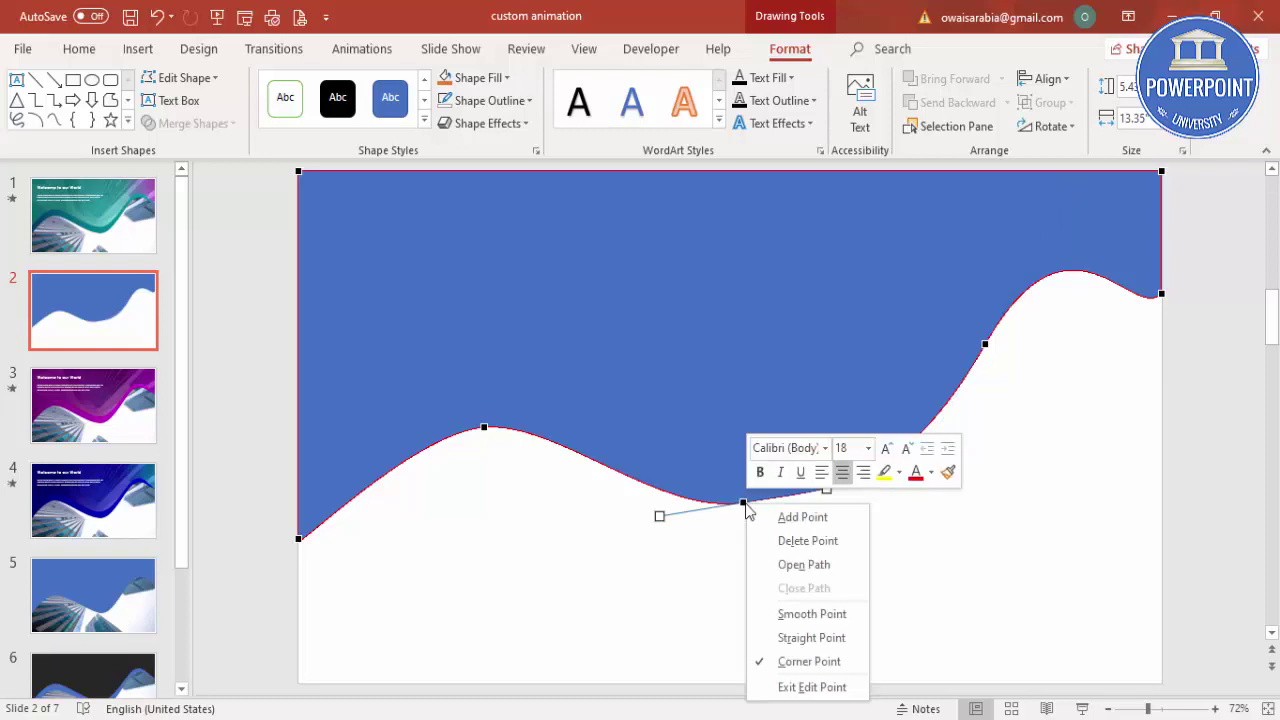
left_click(795, 612)
left_click_drag(660, 516, 609, 423)
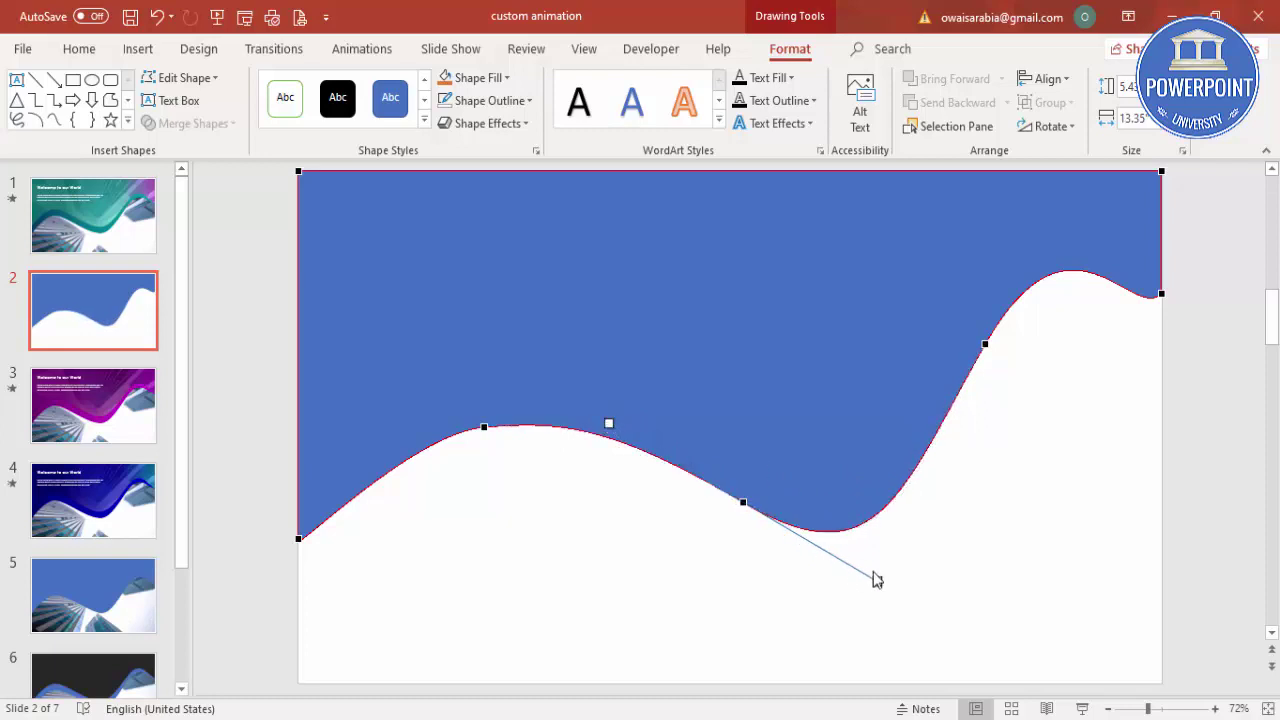
left_click_drag(880, 581, 867, 558)
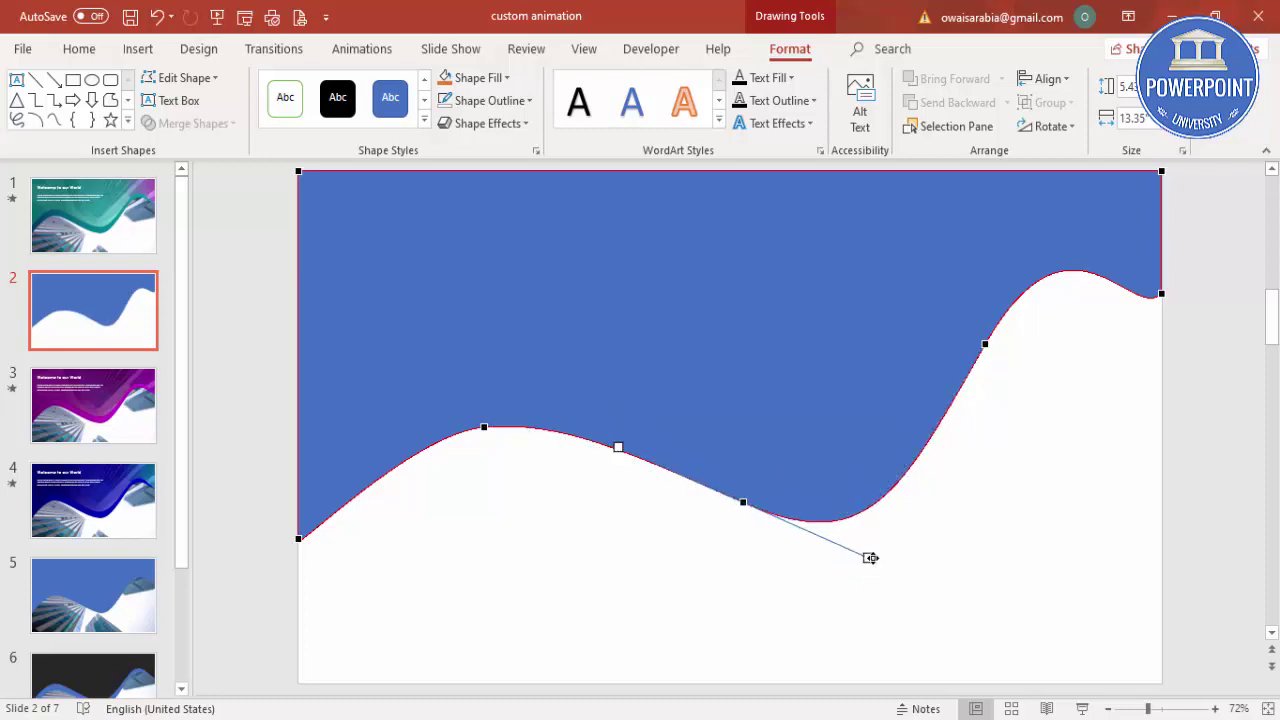
left_click(1003, 489)
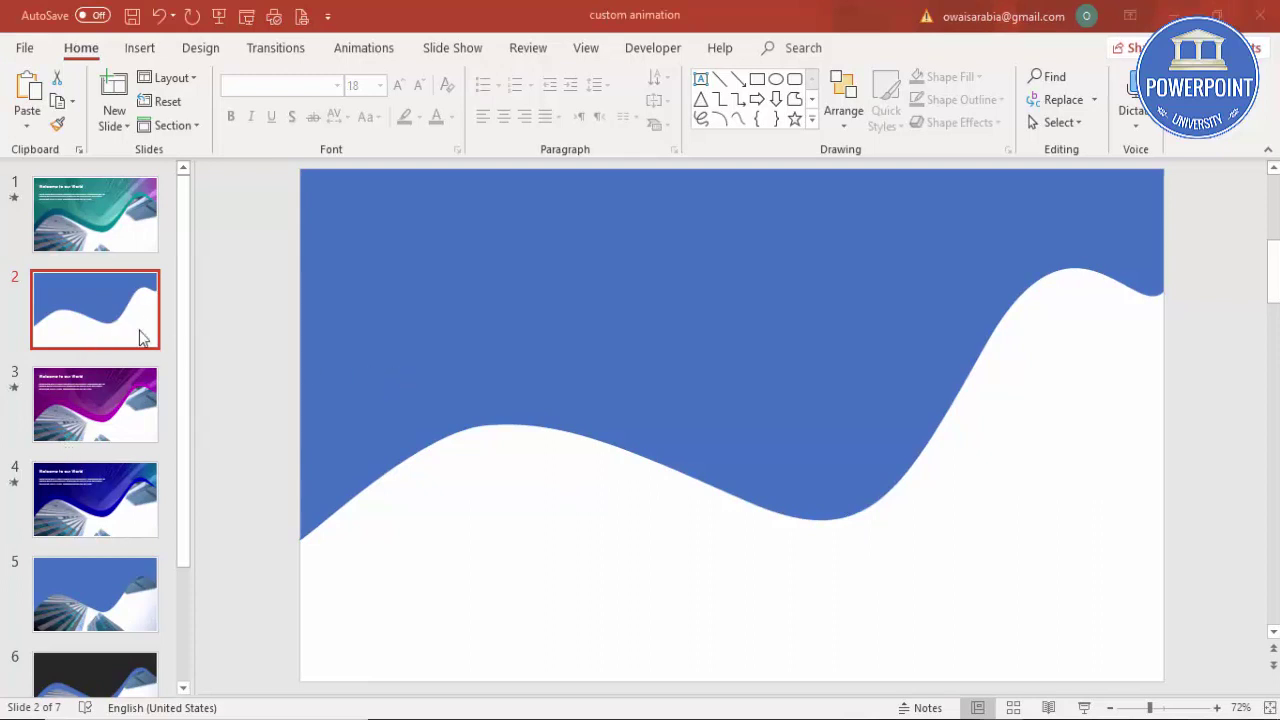
Step: Duplicate slide 2 as slide 3, then return to slide 2 and select the blue wave
right_click(110, 298)
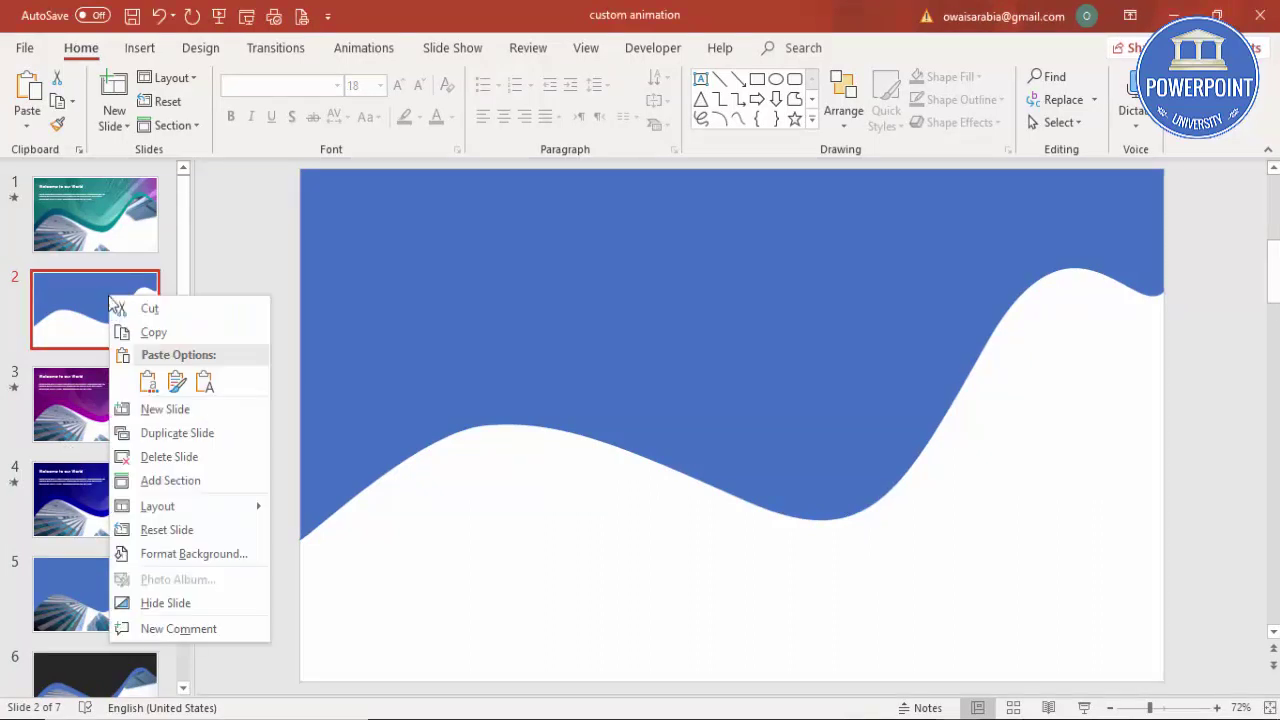
left_click(174, 433)
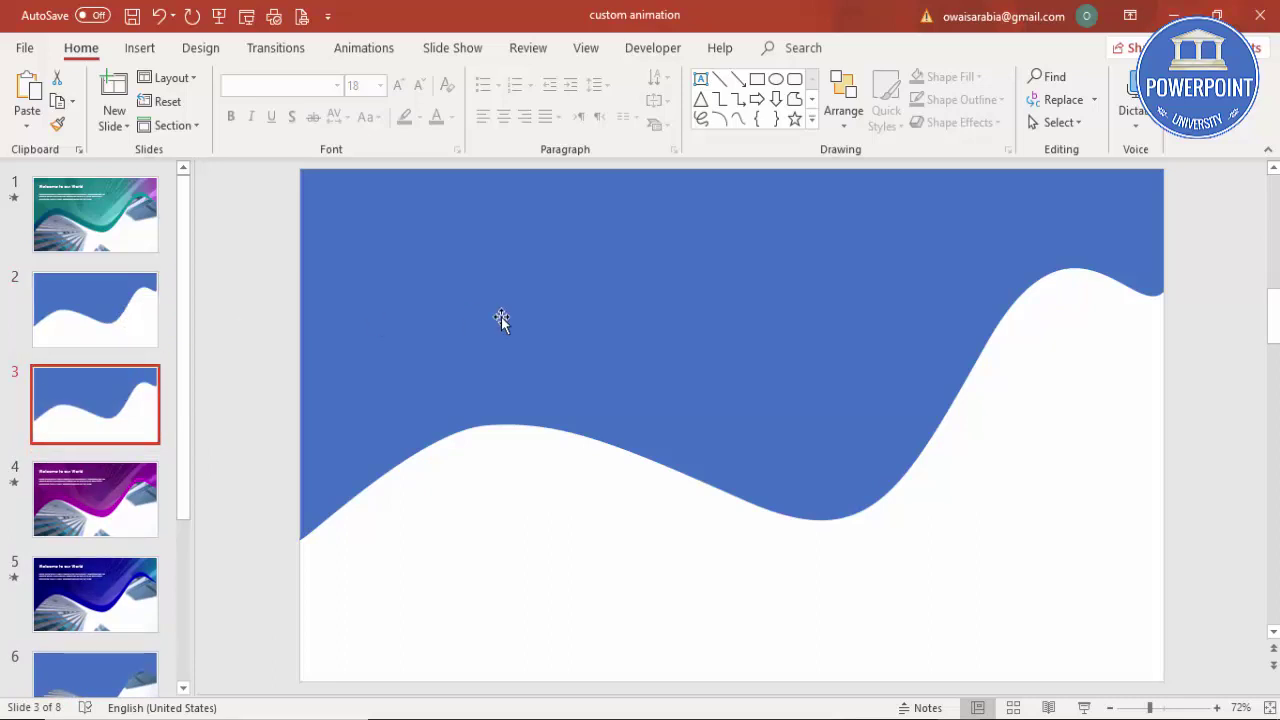
left_click(72, 297)
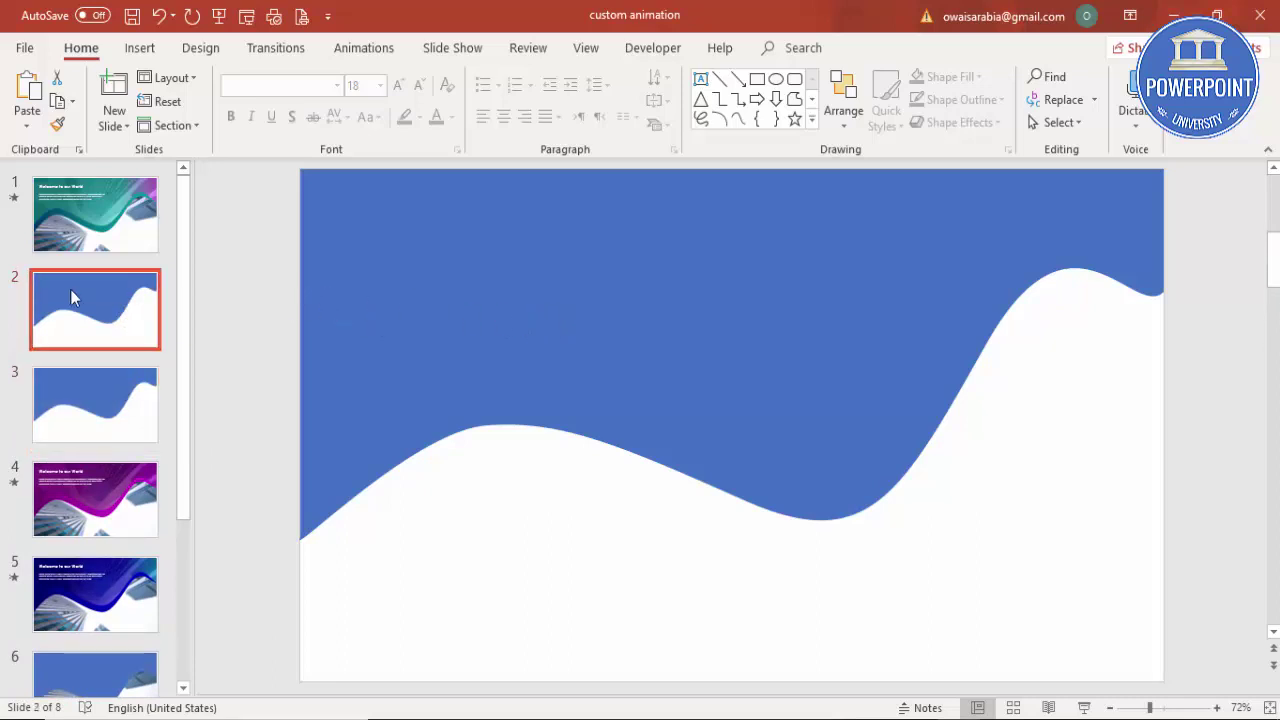
left_click(512, 276)
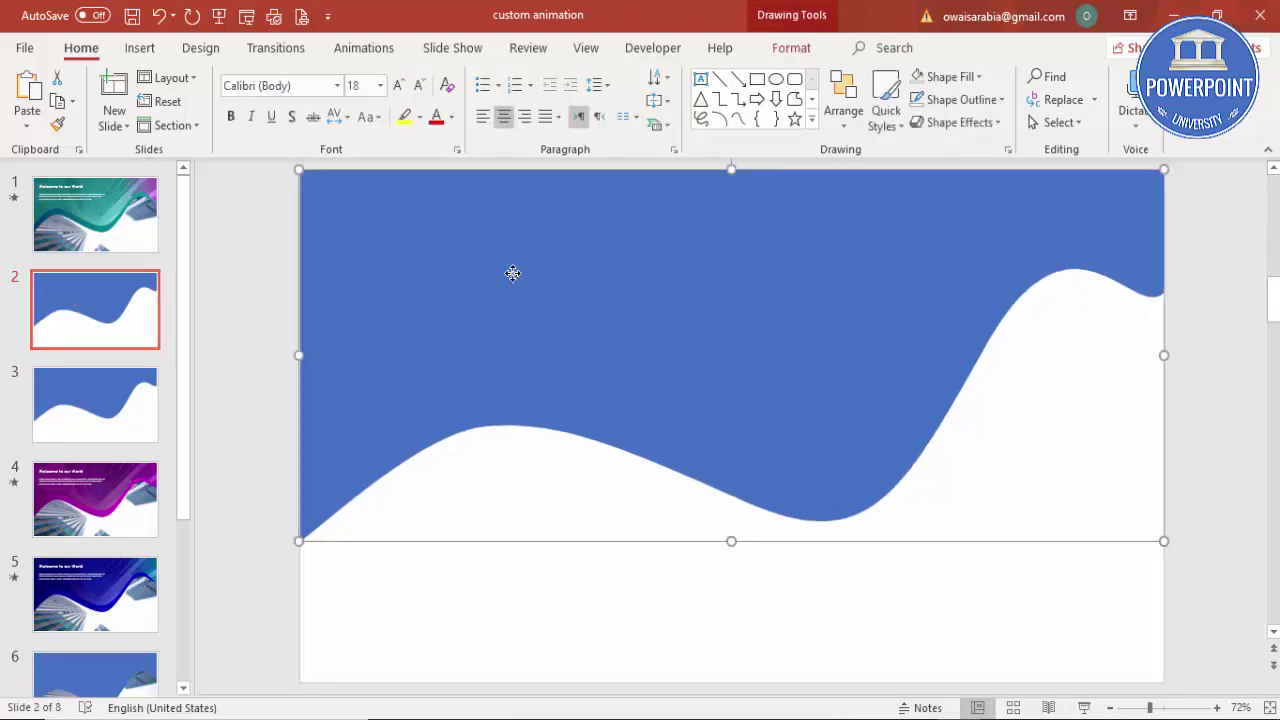
Step: Duplicate the blue wave with Ctrl+D, fill the copy light grey, and move it above the blue wave
key("ctrl+d")
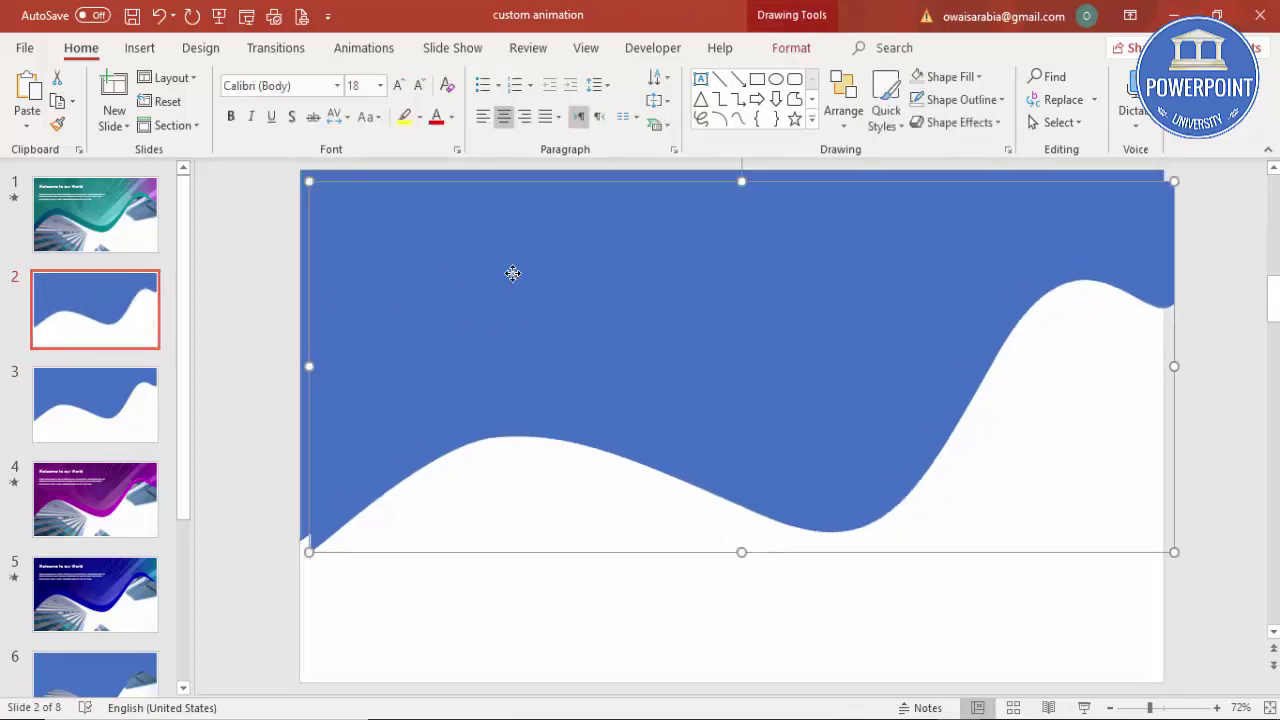
mouse_move(543, 294)
left_mouse_down()
mouse_move(517, 277)
mouse_move(540, 399)
left_mouse_up()
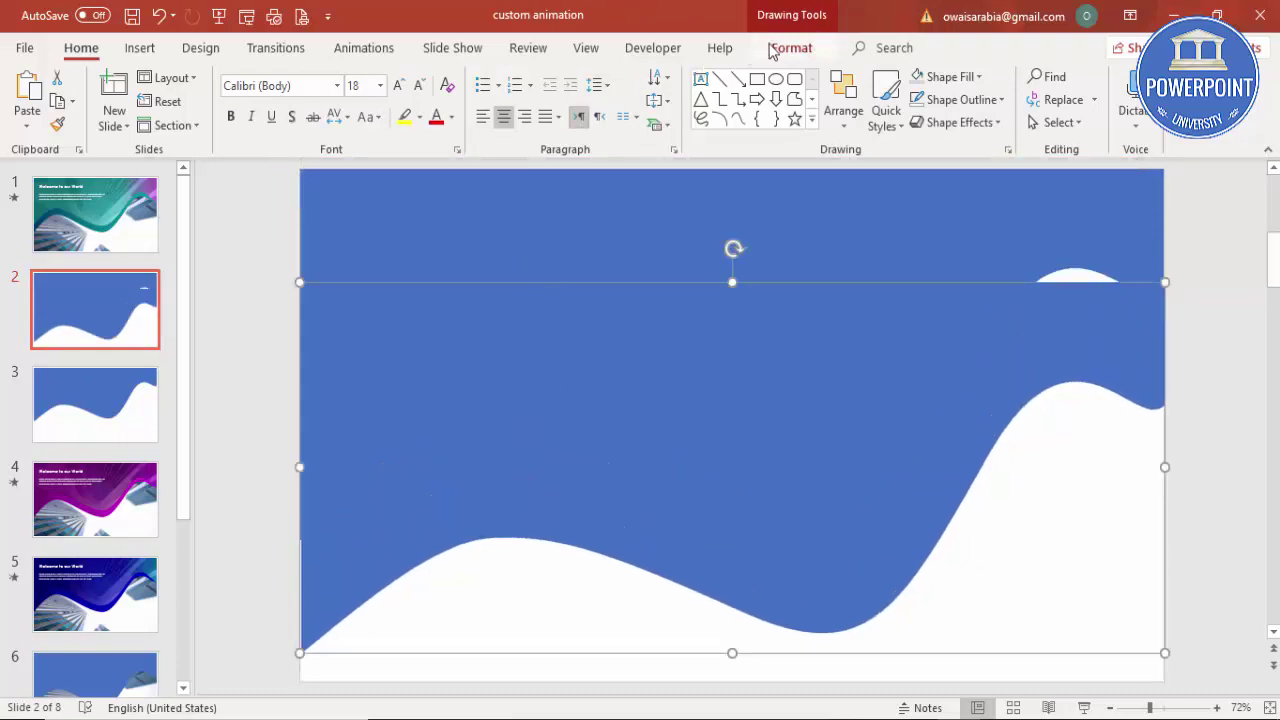
left_click(770, 48)
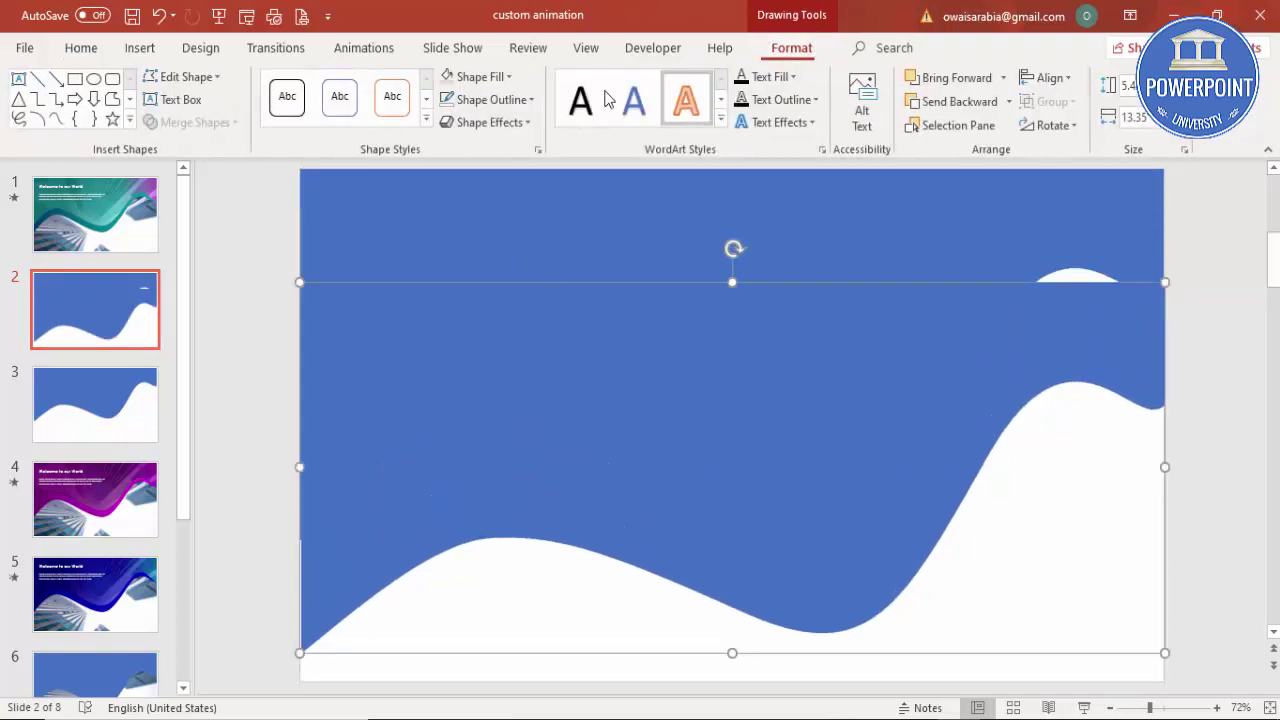
left_click(453, 77)
left_click_drag(797, 477, 803, 331)
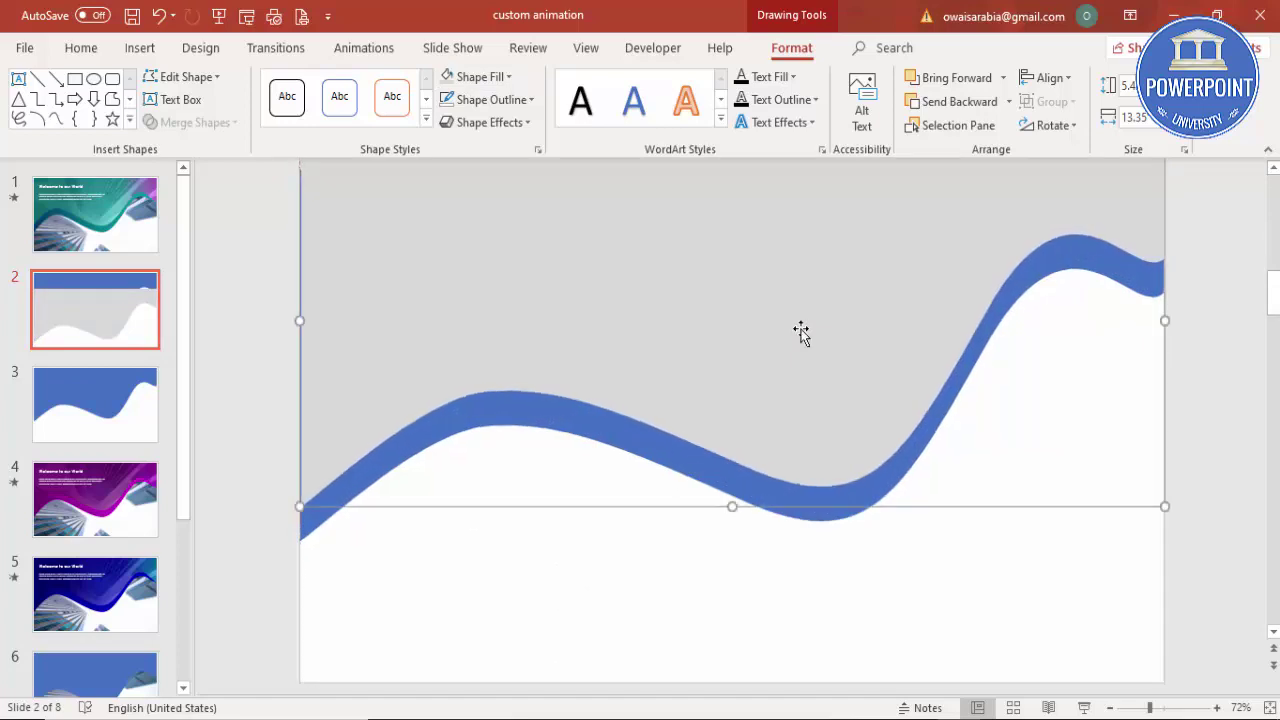
left_click(897, 580)
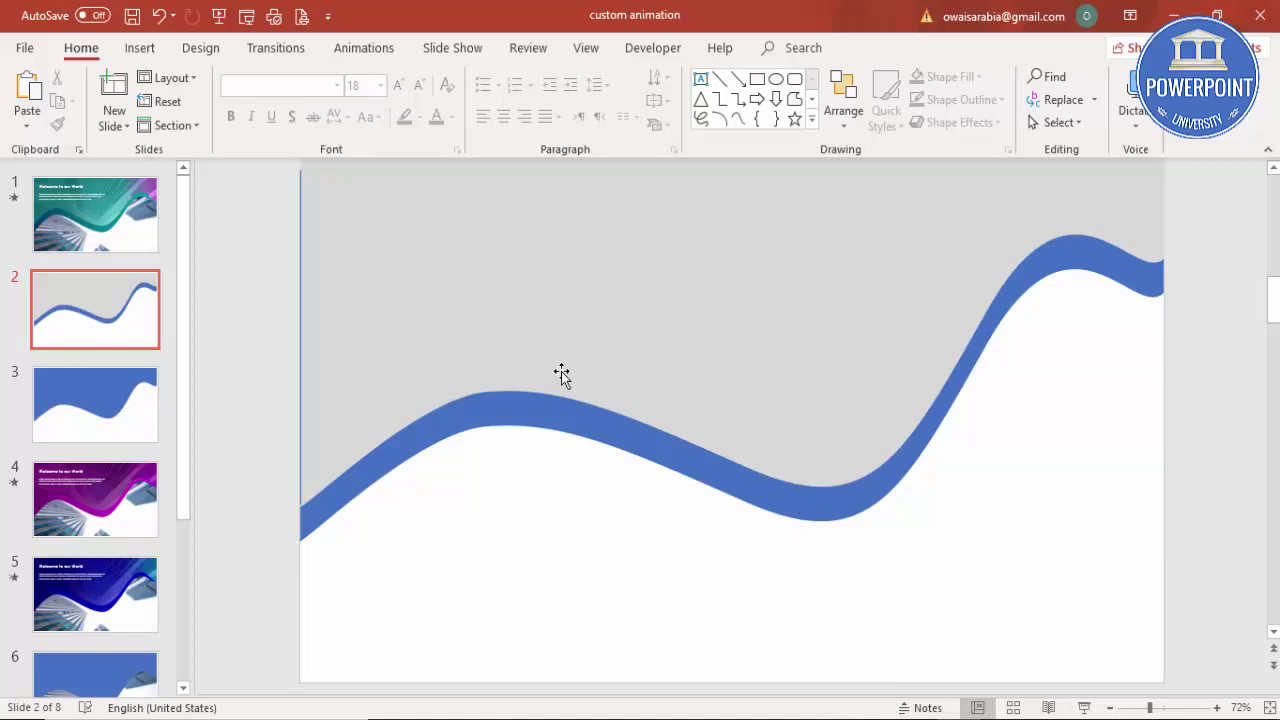
Step: Stretch the grey wave's left and right edges out to the slide edges
left_click(517, 303)
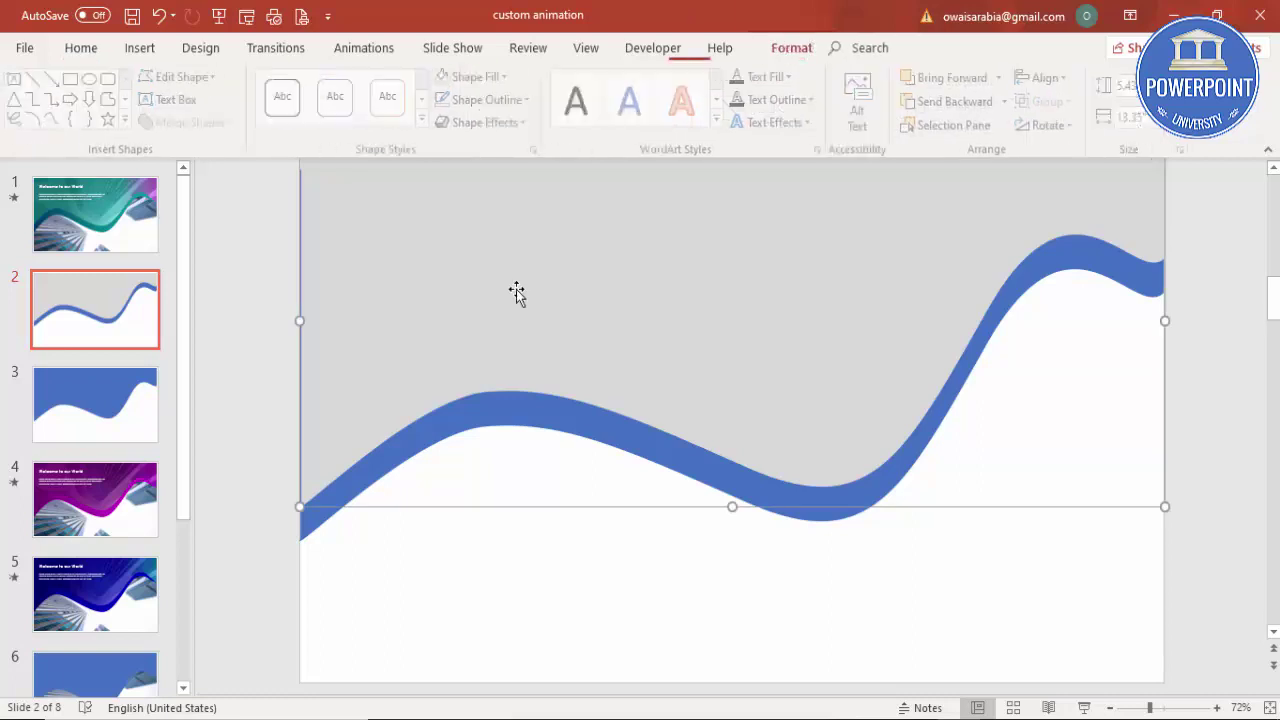
left_click_drag(297, 319, 287, 321)
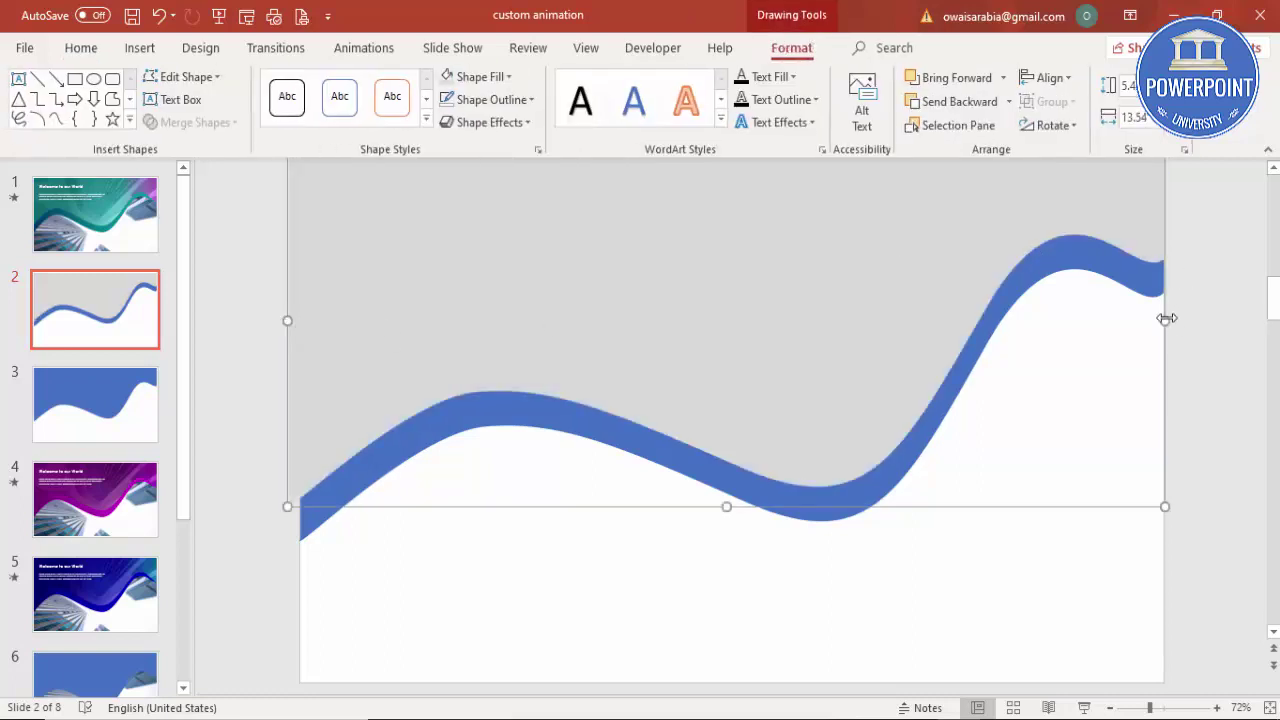
left_click_drag(1171, 318, 1171, 314)
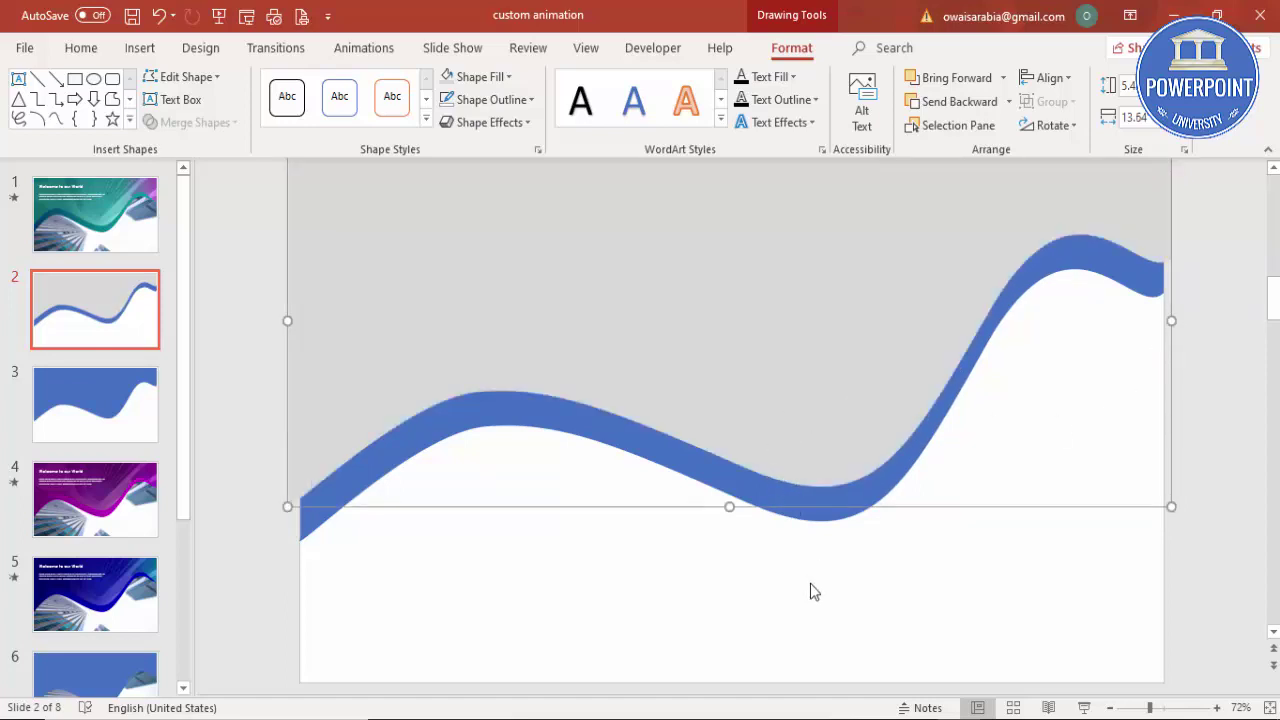
Step: Select the blue wave then the grey wave and Subtract via Merge Shapes, leaving a thin band
left_click(812, 552)
left_click(815, 521)
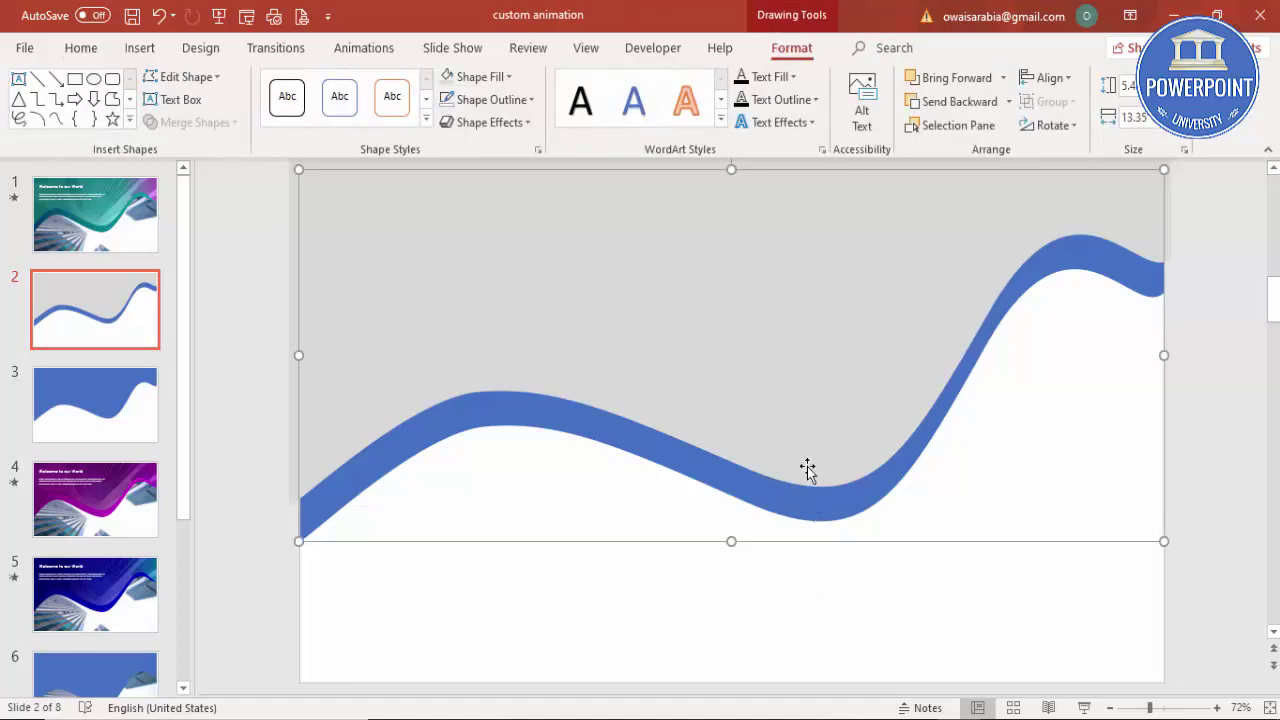
left_click(775, 393, "shift")
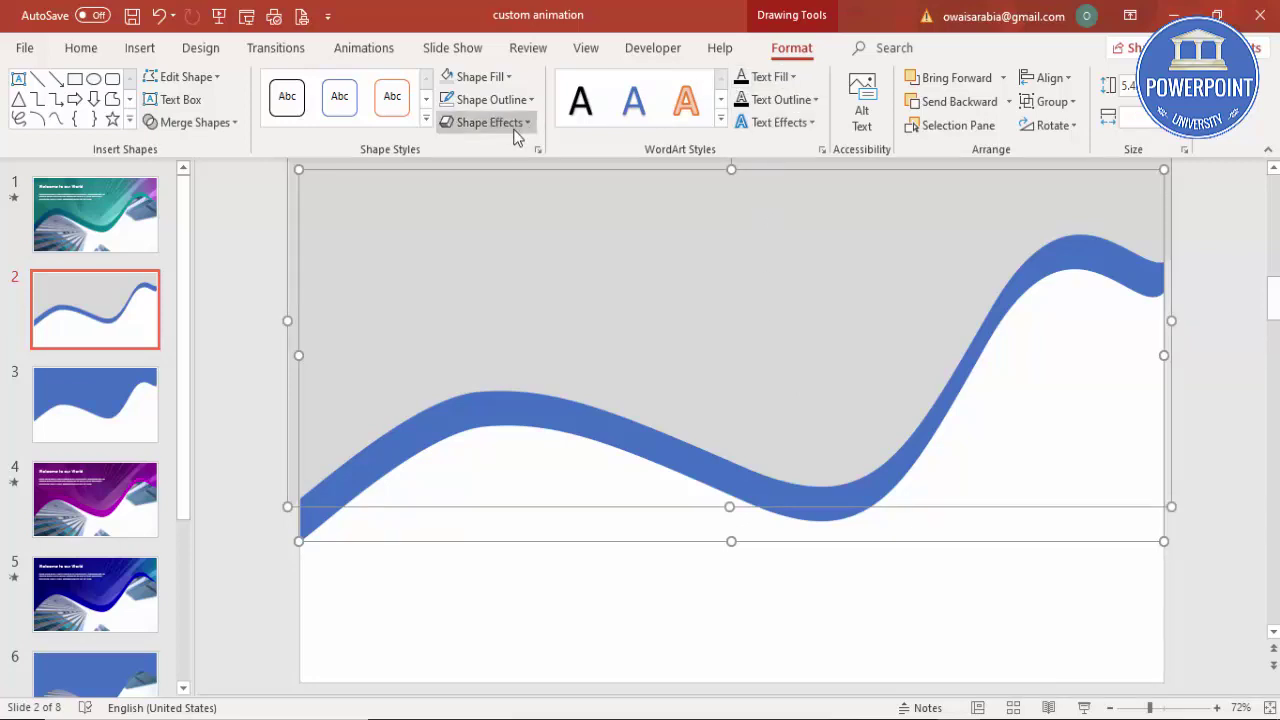
left_click(207, 125)
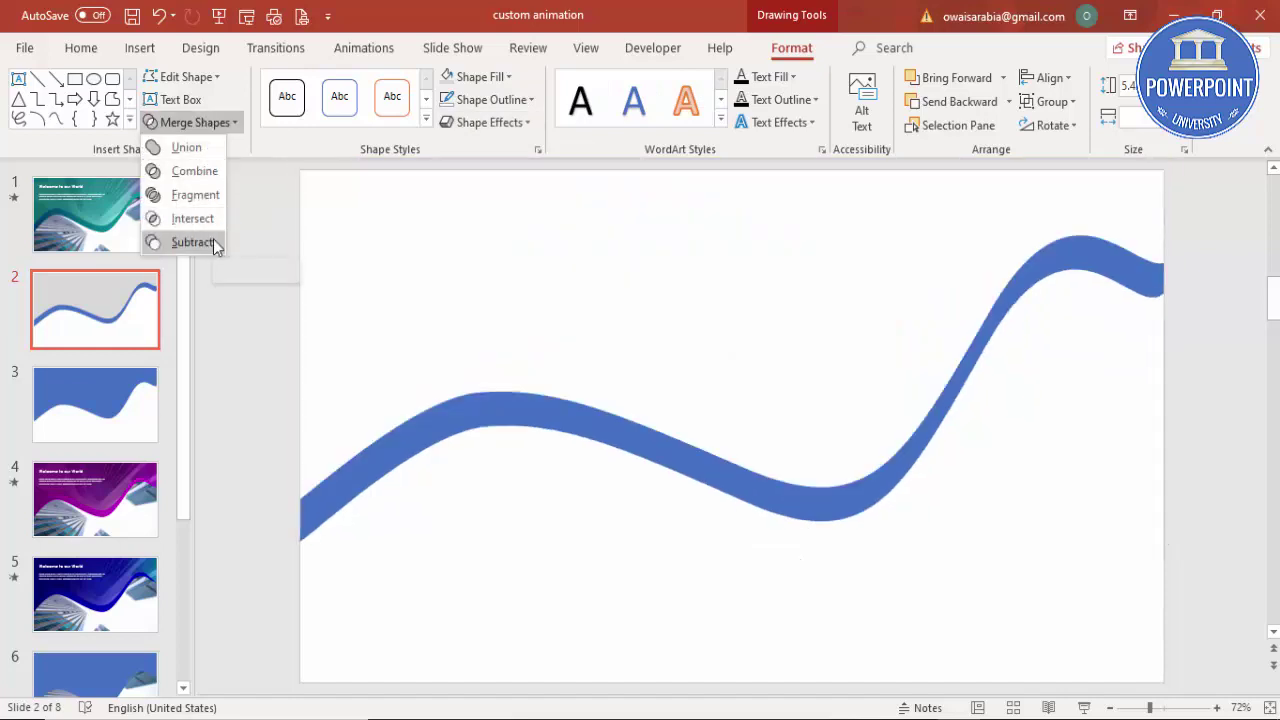
left_click(213, 242)
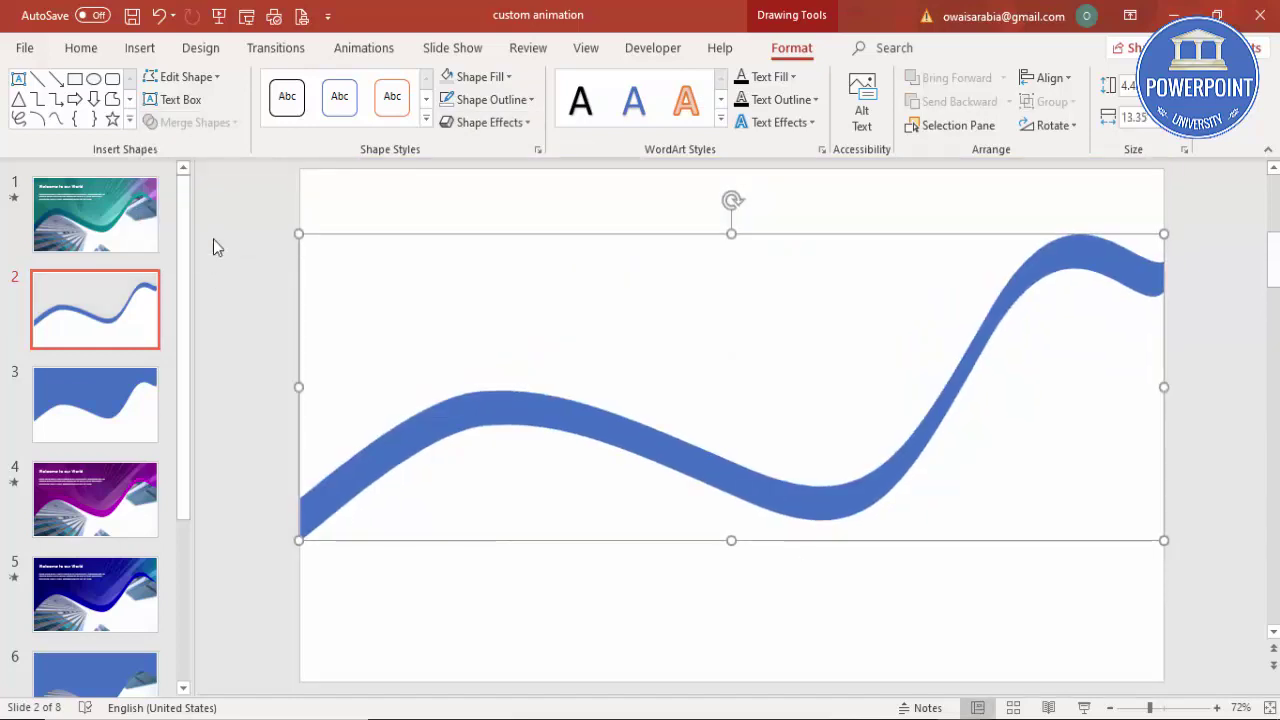
left_click(1197, 486)
left_click(933, 416)
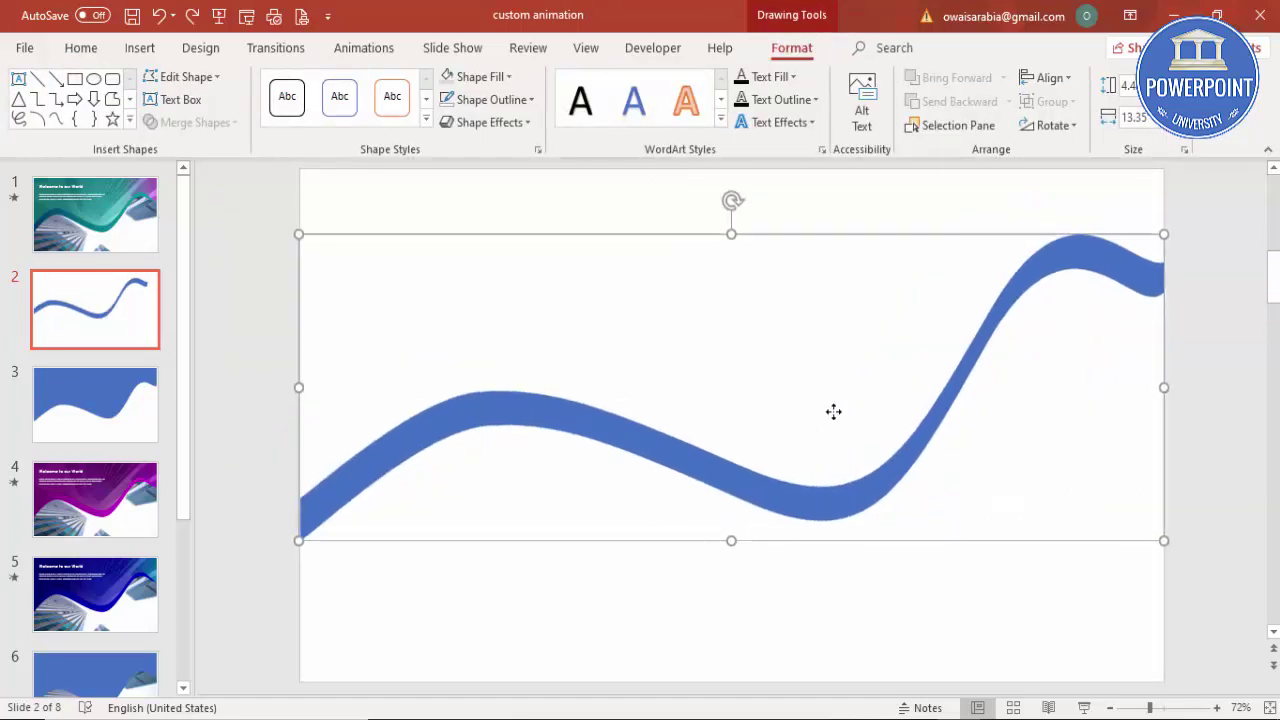
left_click(690, 566)
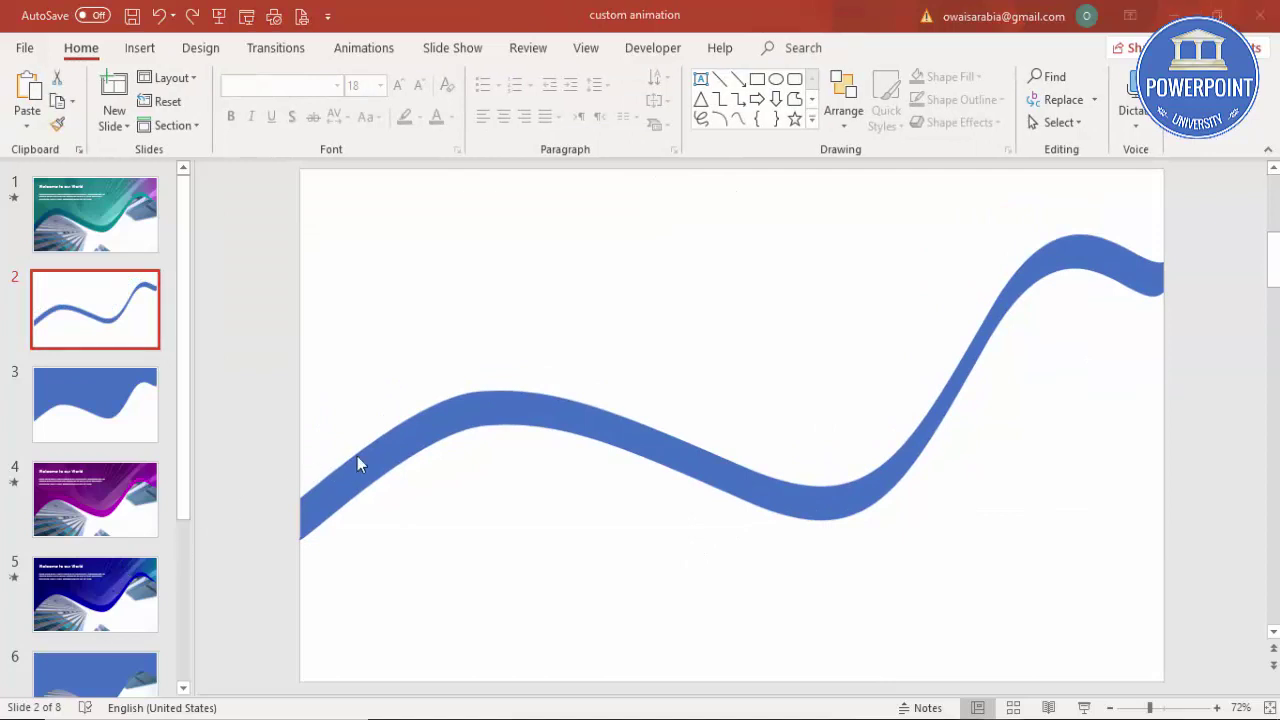
Step: Give the wave band a gradient fill in Format Shape and remove the middle gradient stops
left_click(469, 407)
right_click(469, 407)
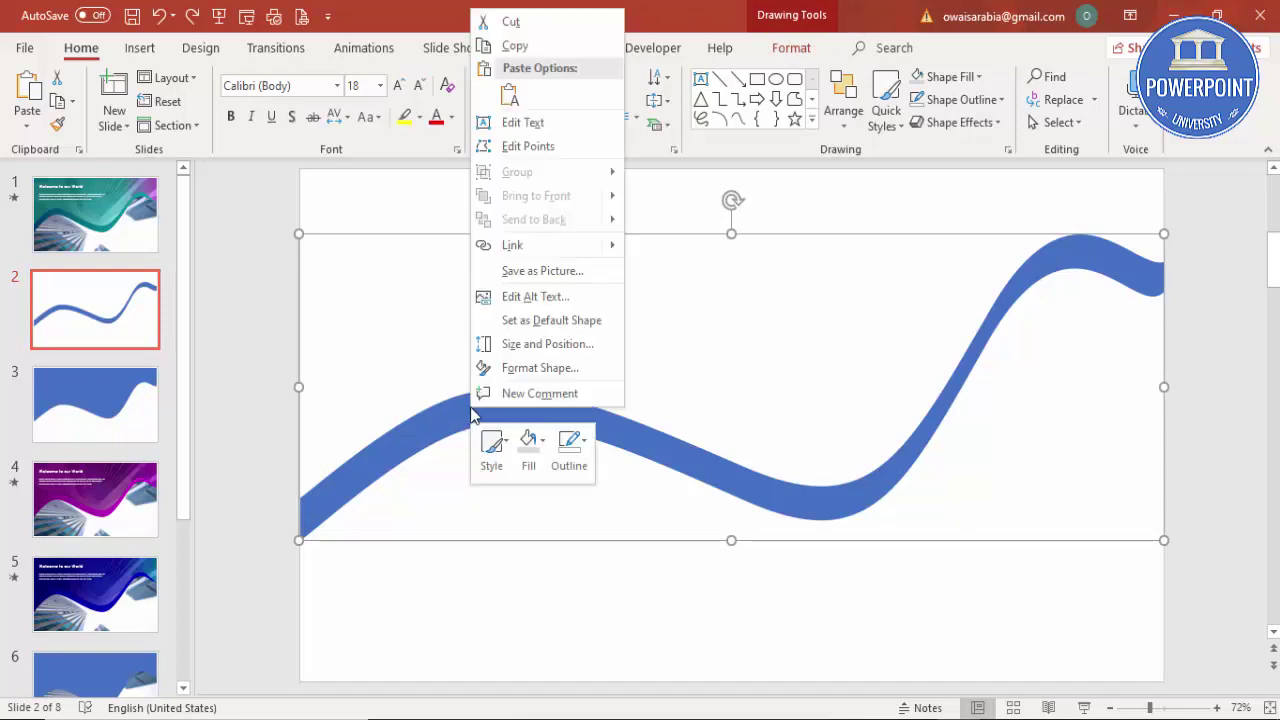
left_click(576, 366)
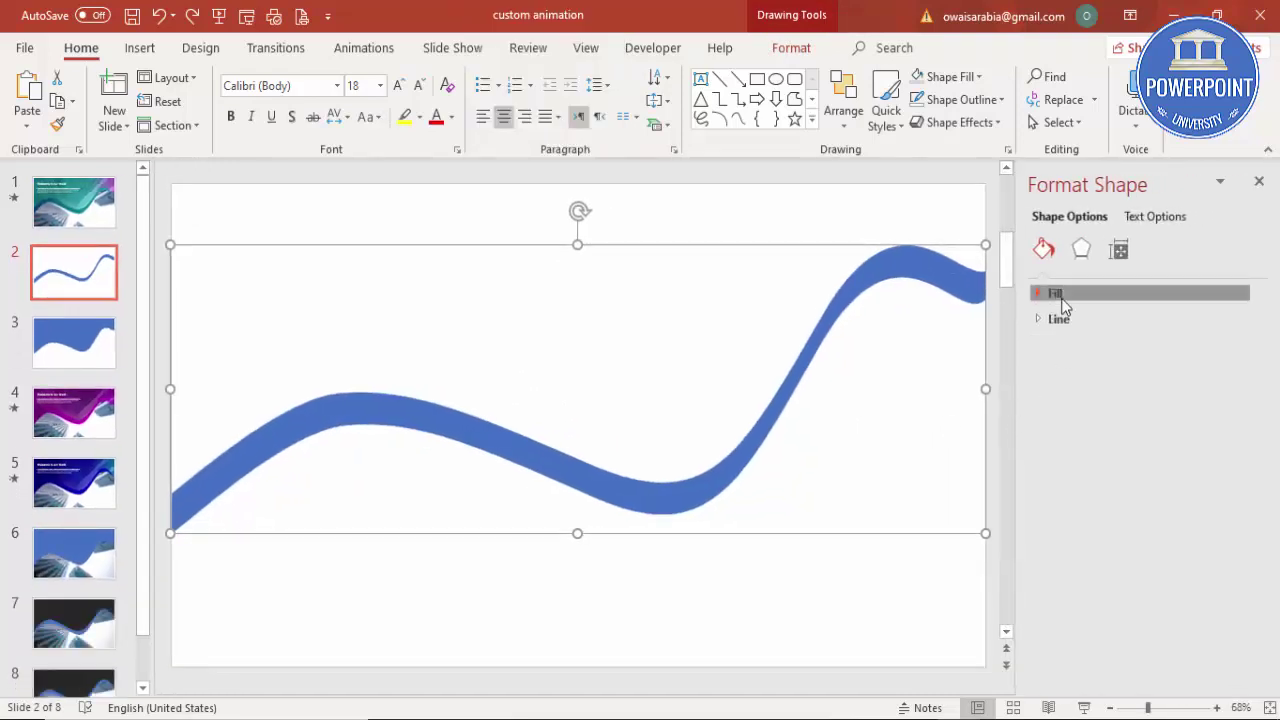
left_click(1058, 294)
left_click(1072, 366)
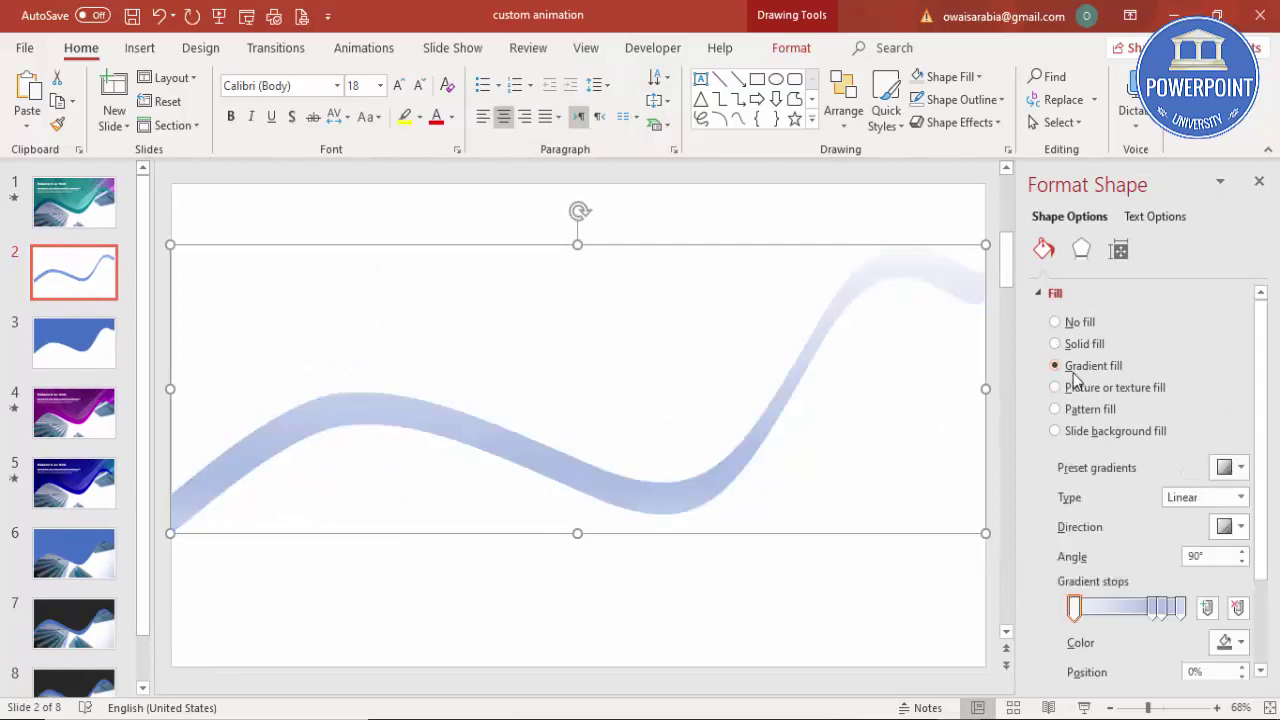
left_click(1160, 612)
left_click(1237, 608)
left_click(1237, 608)
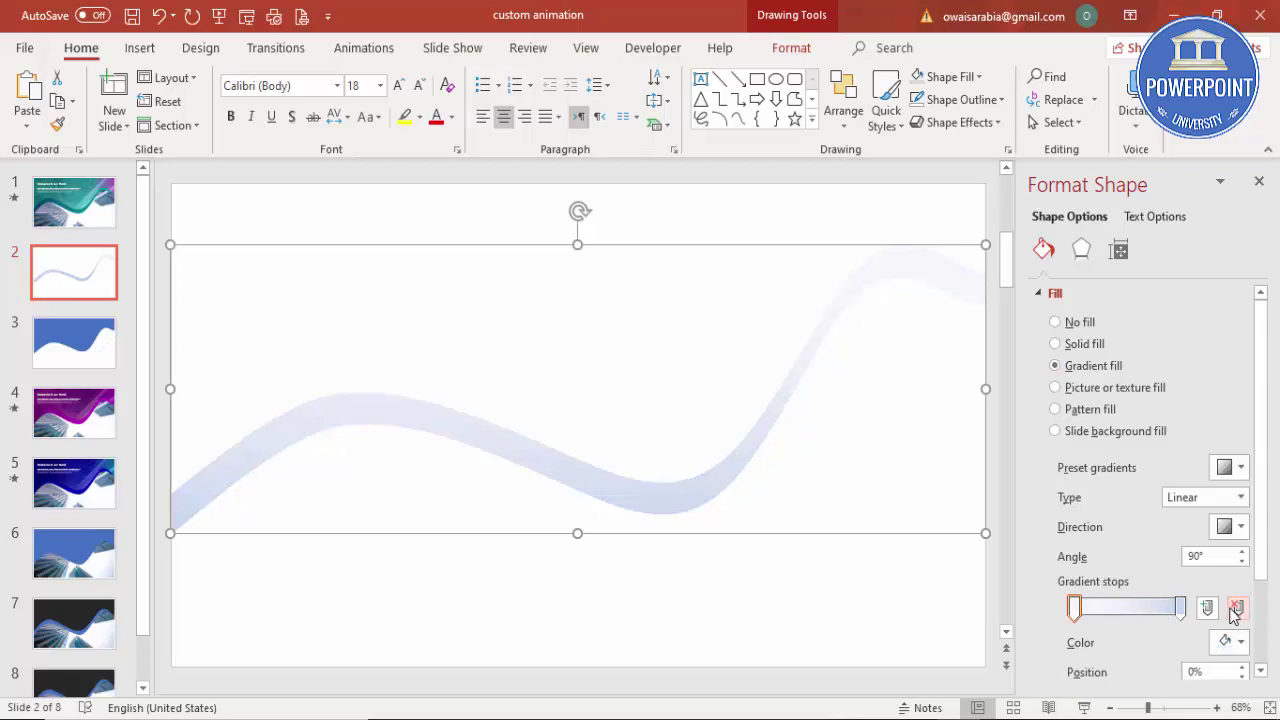
Step: Color the left stop Dark Teal and the right stop teal, moving the dark stop to about 57%
left_click(1076, 610)
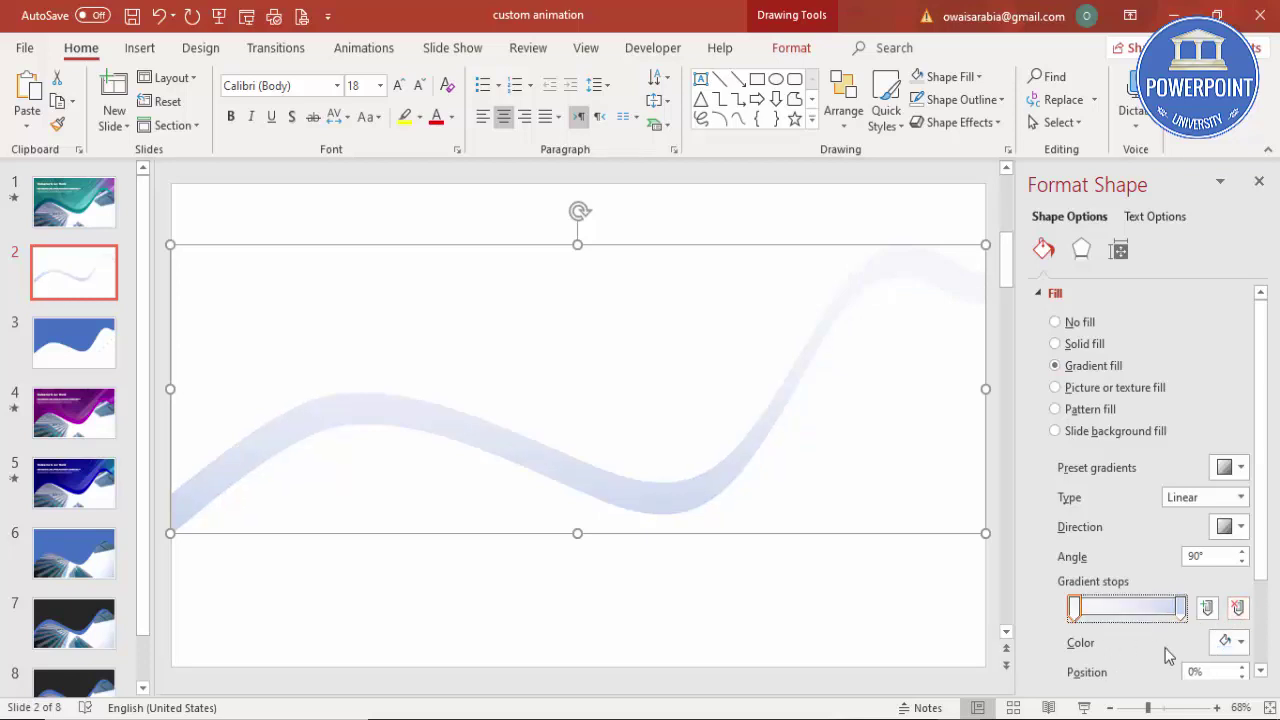
left_click(1238, 643)
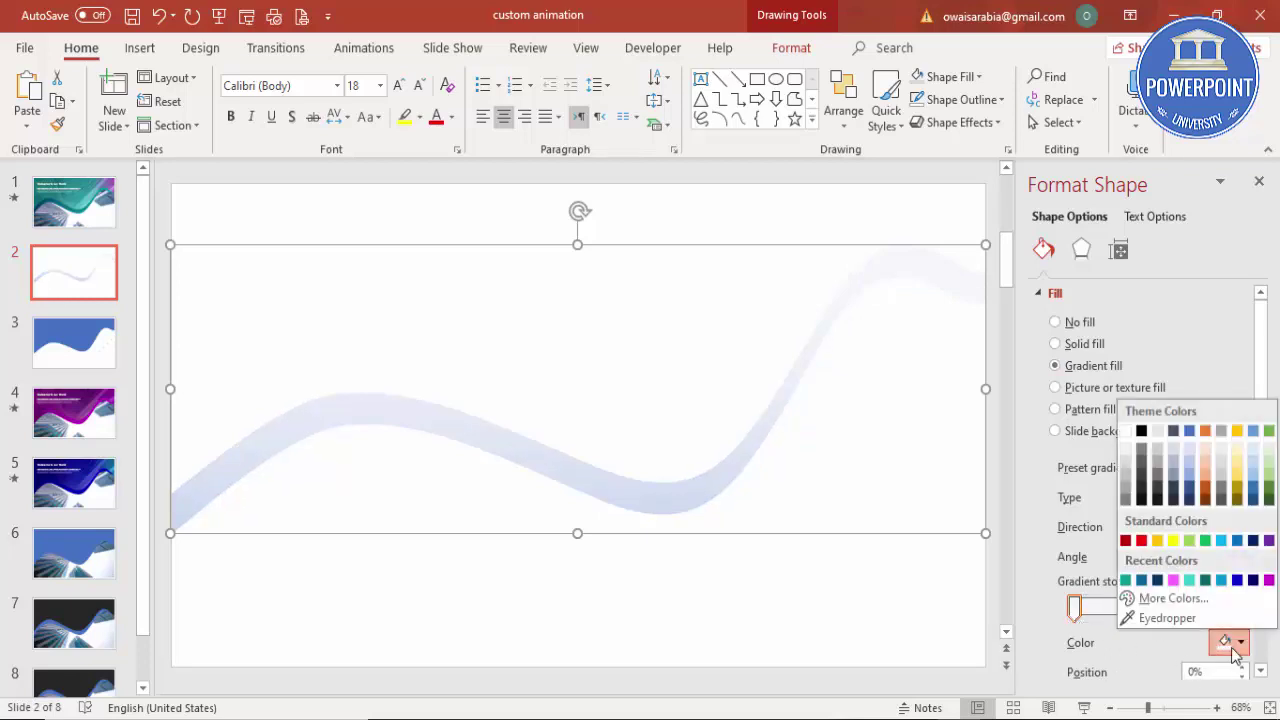
left_click(1141, 580)
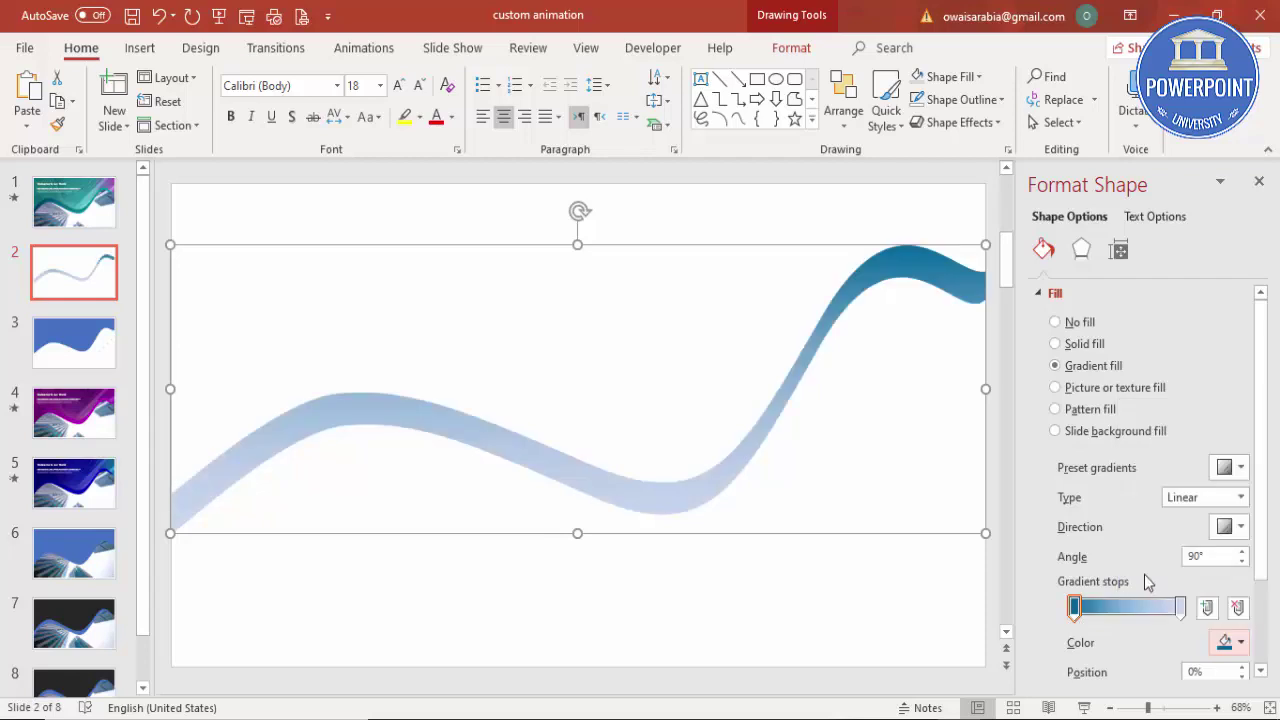
left_click(1180, 607)
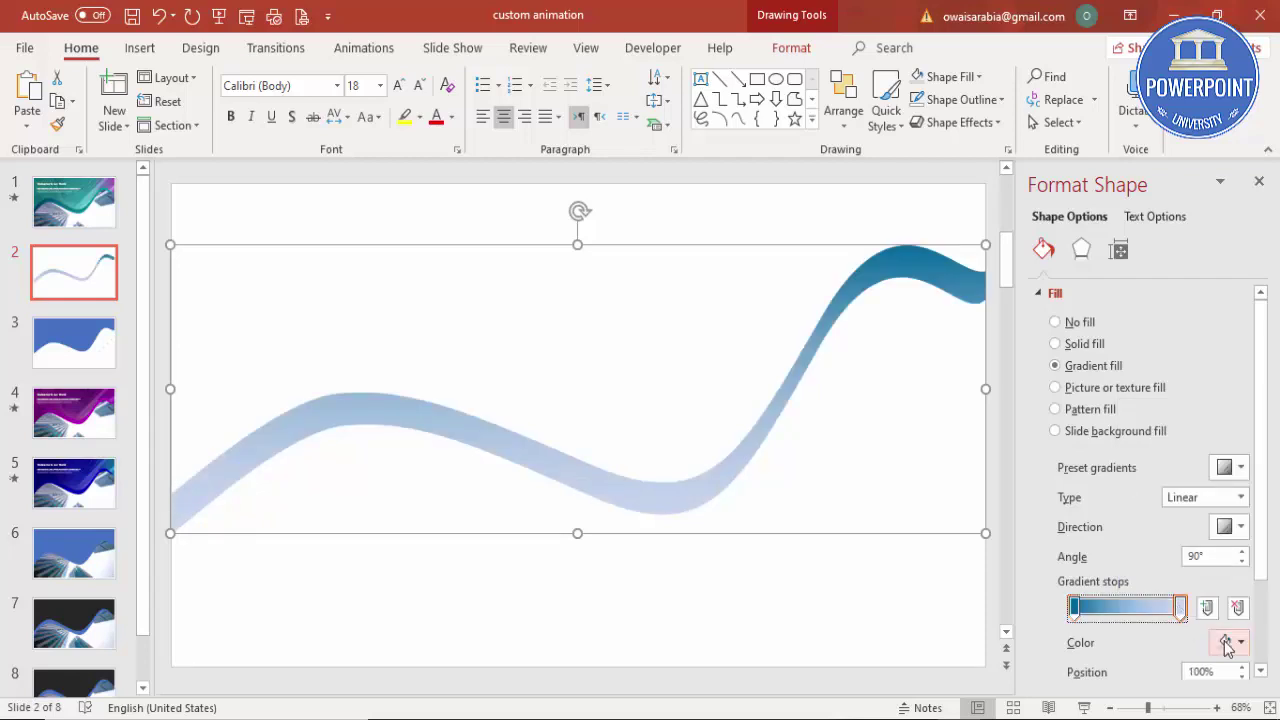
left_click(1238, 643)
left_click(1141, 580)
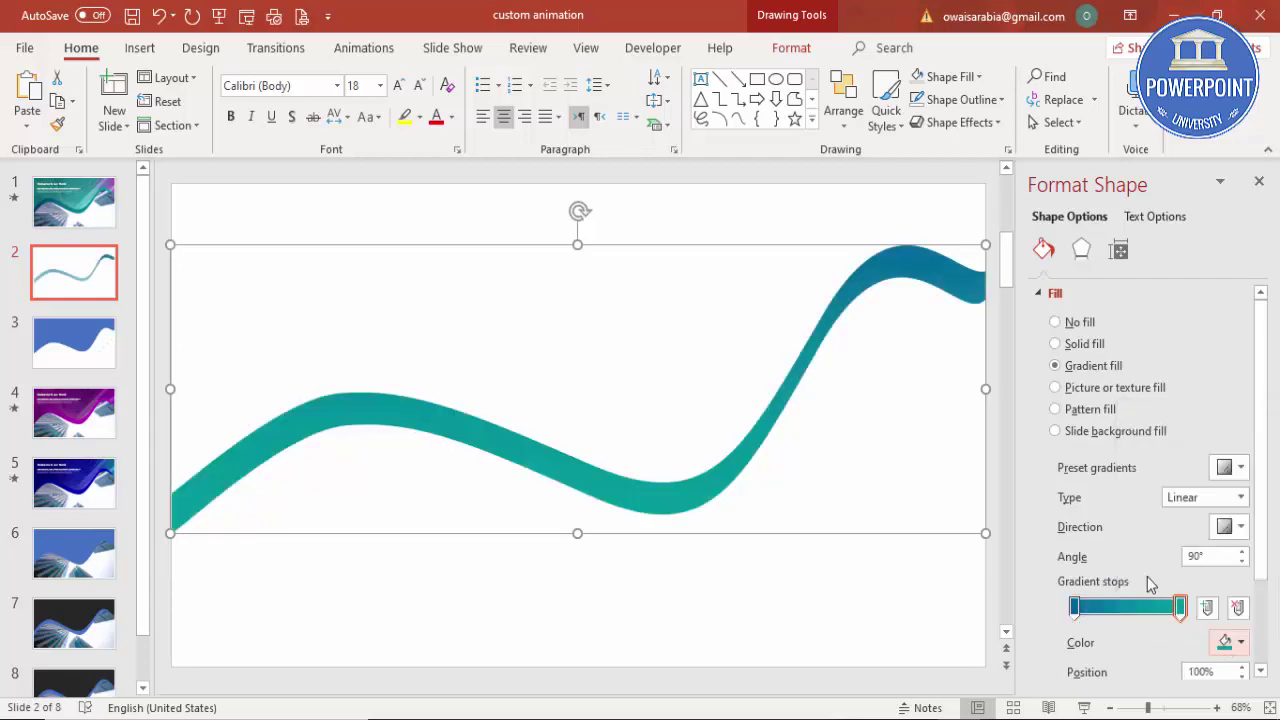
left_click_drag(1074, 607, 1141, 606)
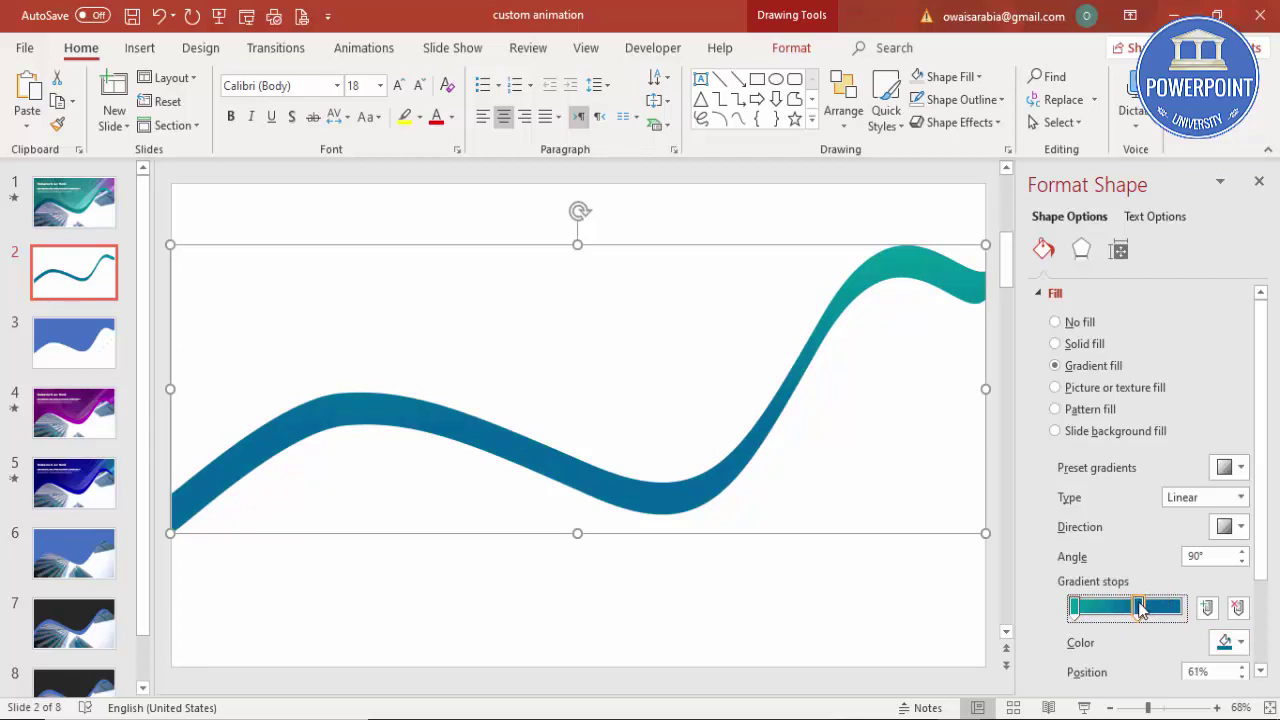
Step: Copy the solid blue wave shape from slide 3 and paste it onto slide 2
left_click(62, 352)
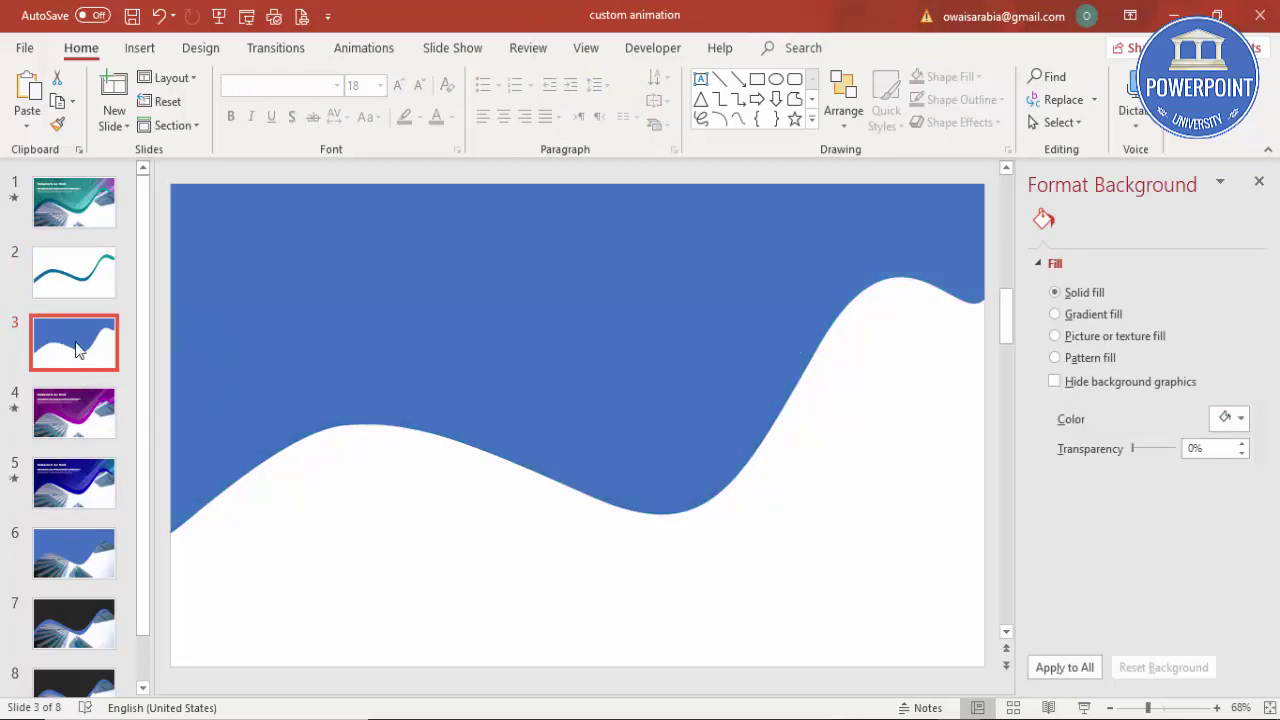
left_click(205, 378)
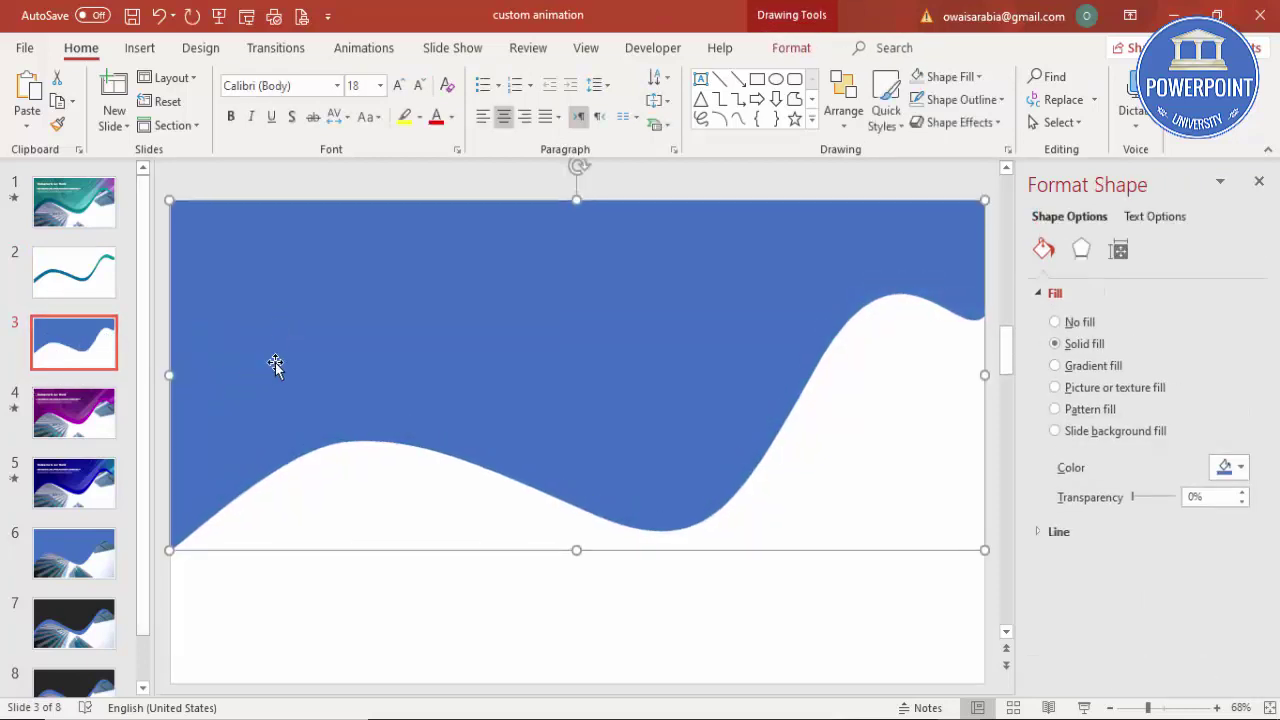
left_click(86, 287)
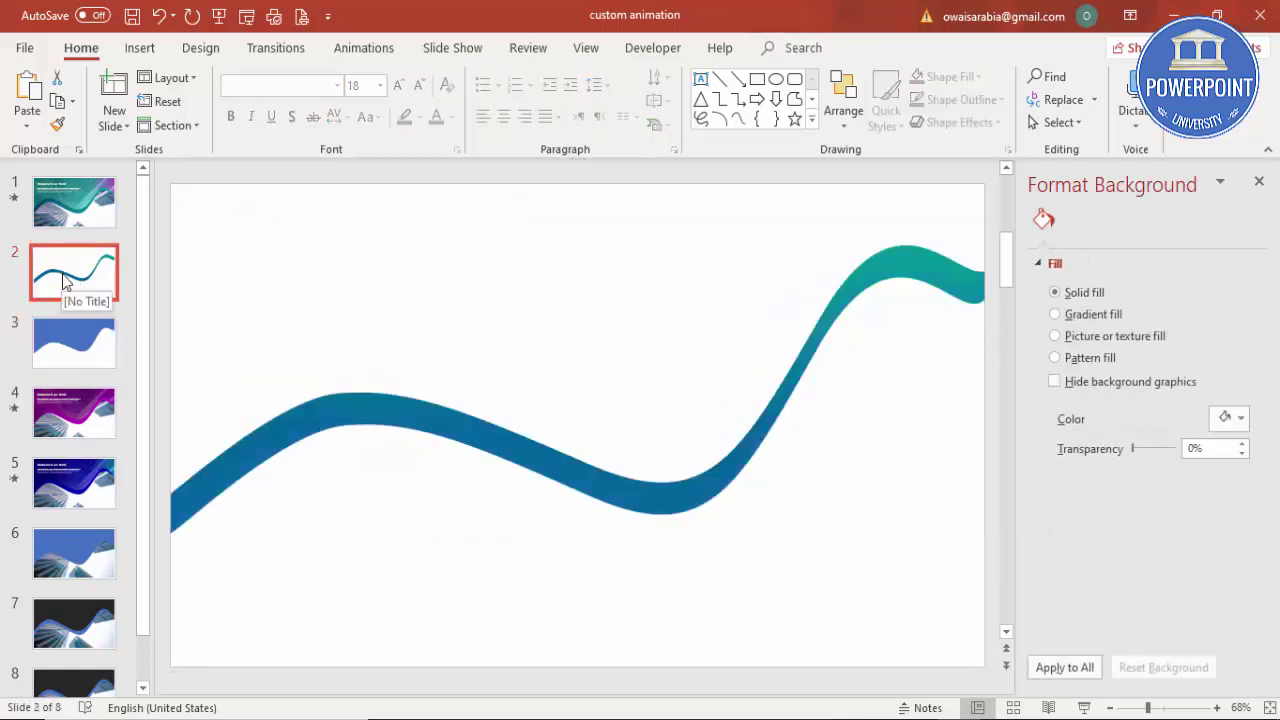
key("ctrl+v")
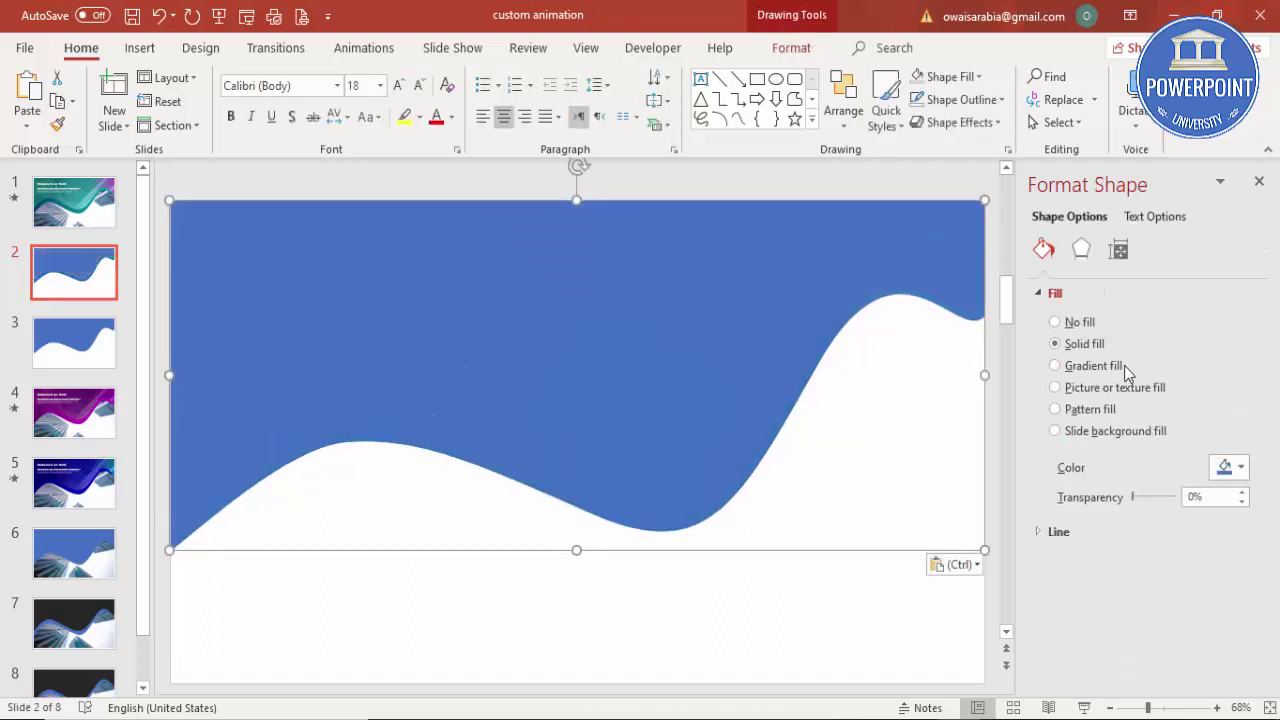
Step: Give the pasted wave a gradient fill and set the 61% stop's transparency to 23%
left_click(1055, 367)
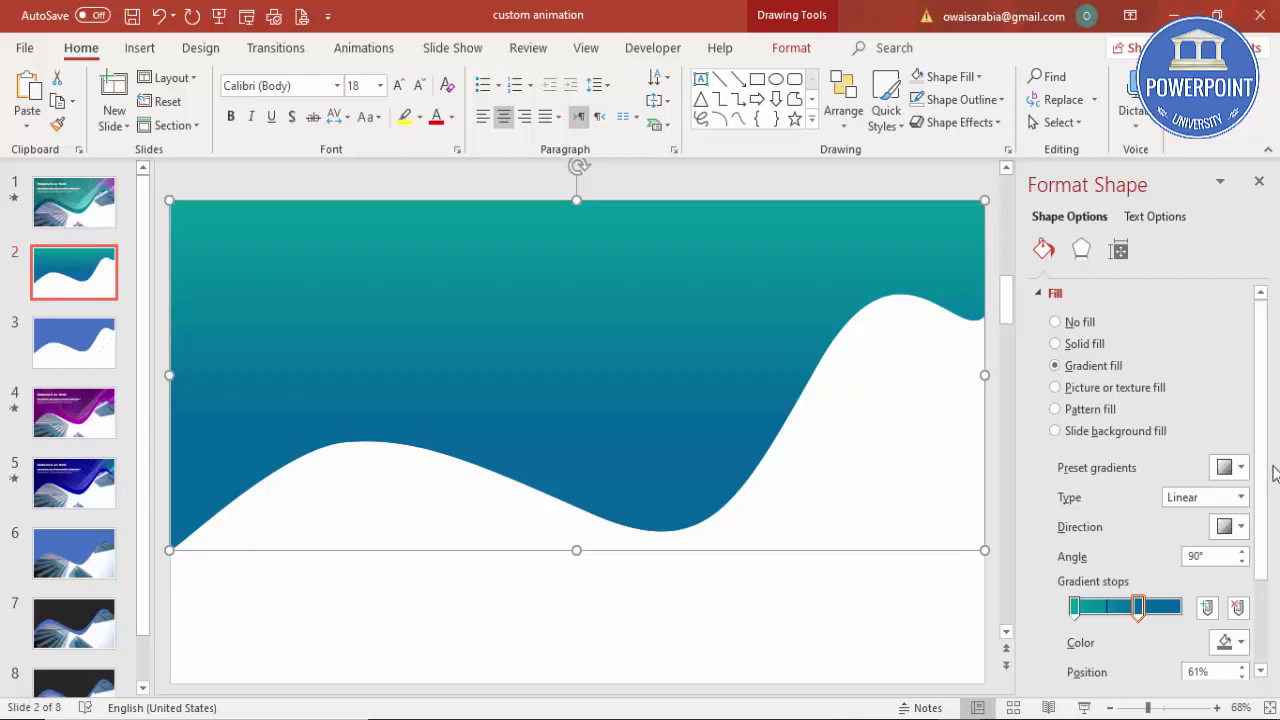
left_click_drag(1264, 486, 1264, 591)
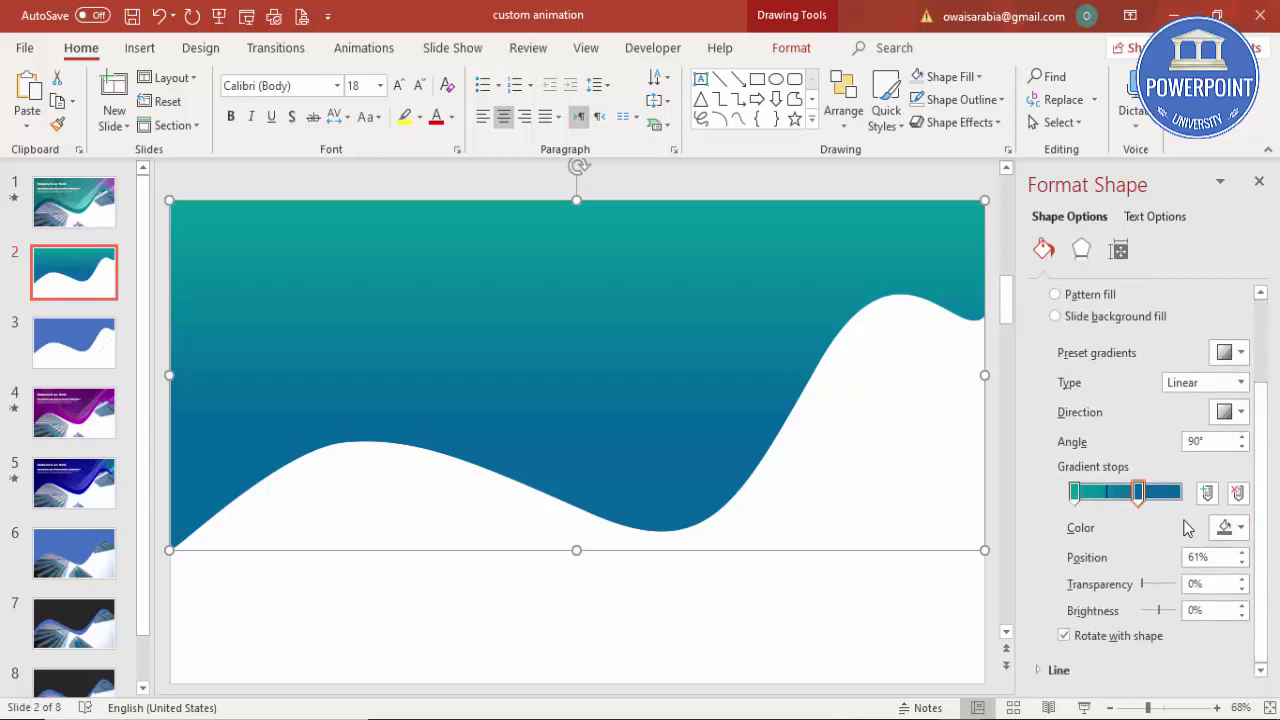
left_click(1145, 496)
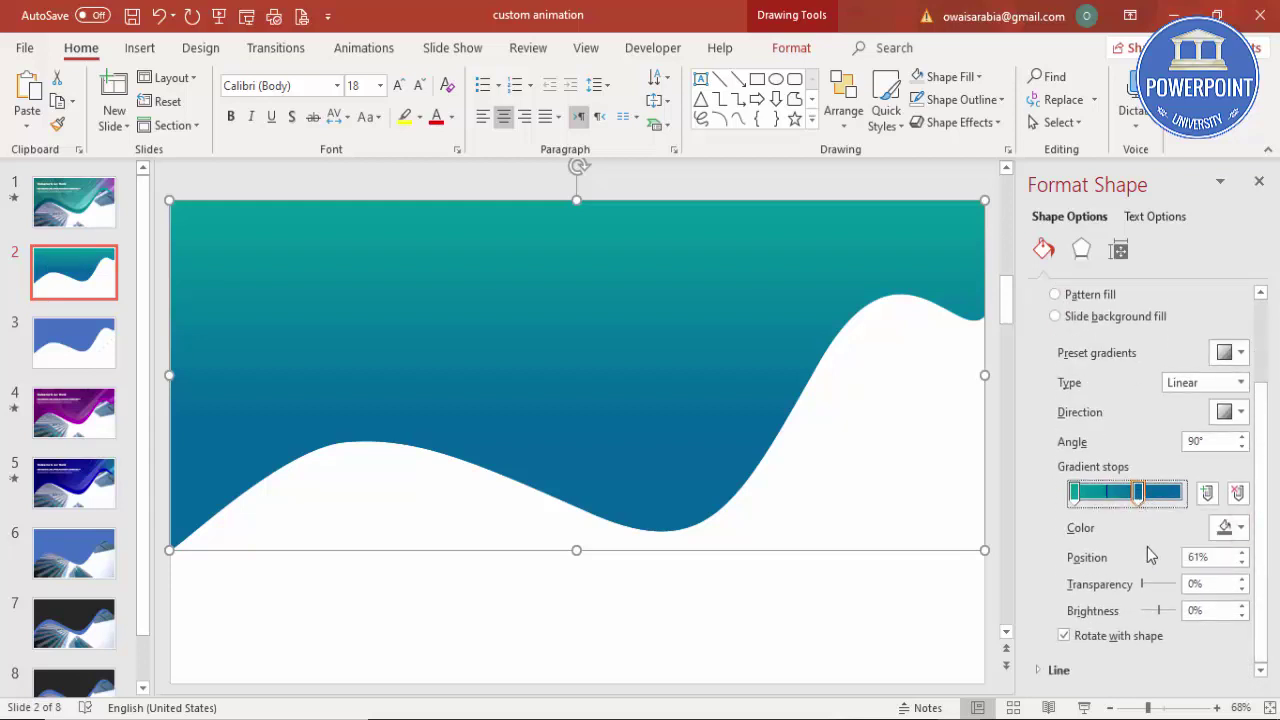
left_click(1241, 580)
left_click(1241, 580)
left_click(1241, 580)
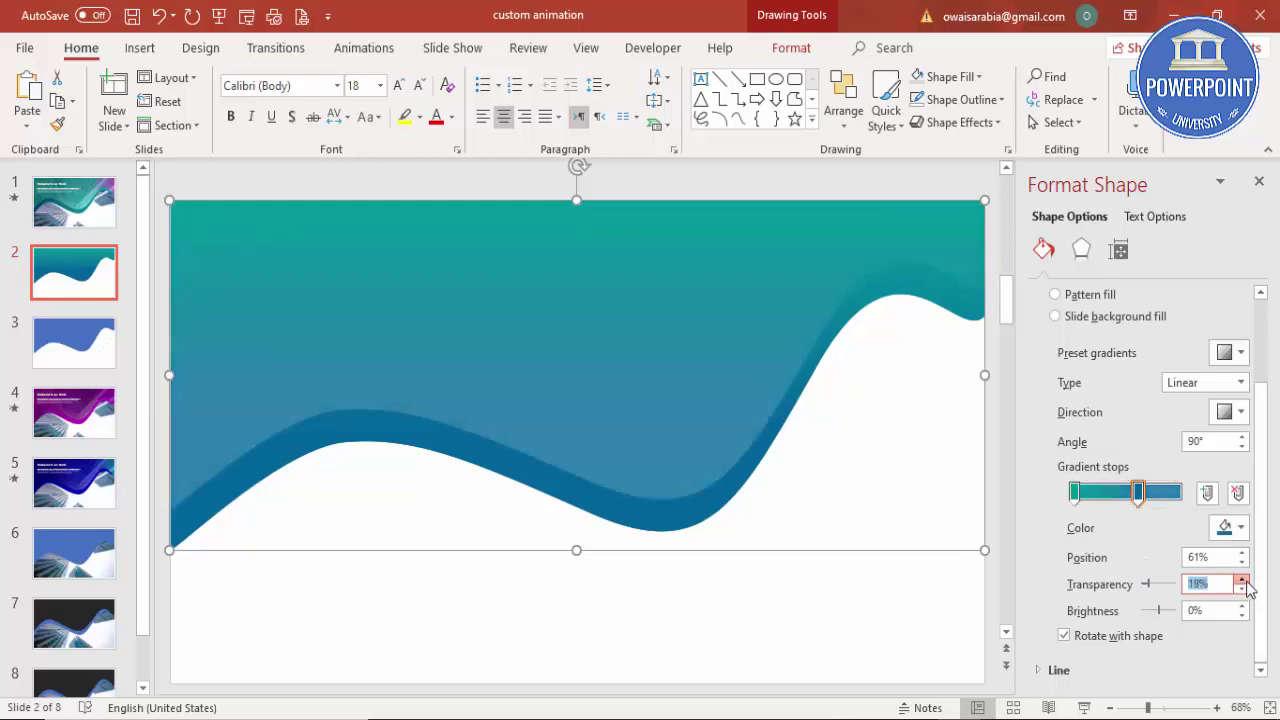
left_click(1242, 580)
left_click(1242, 580)
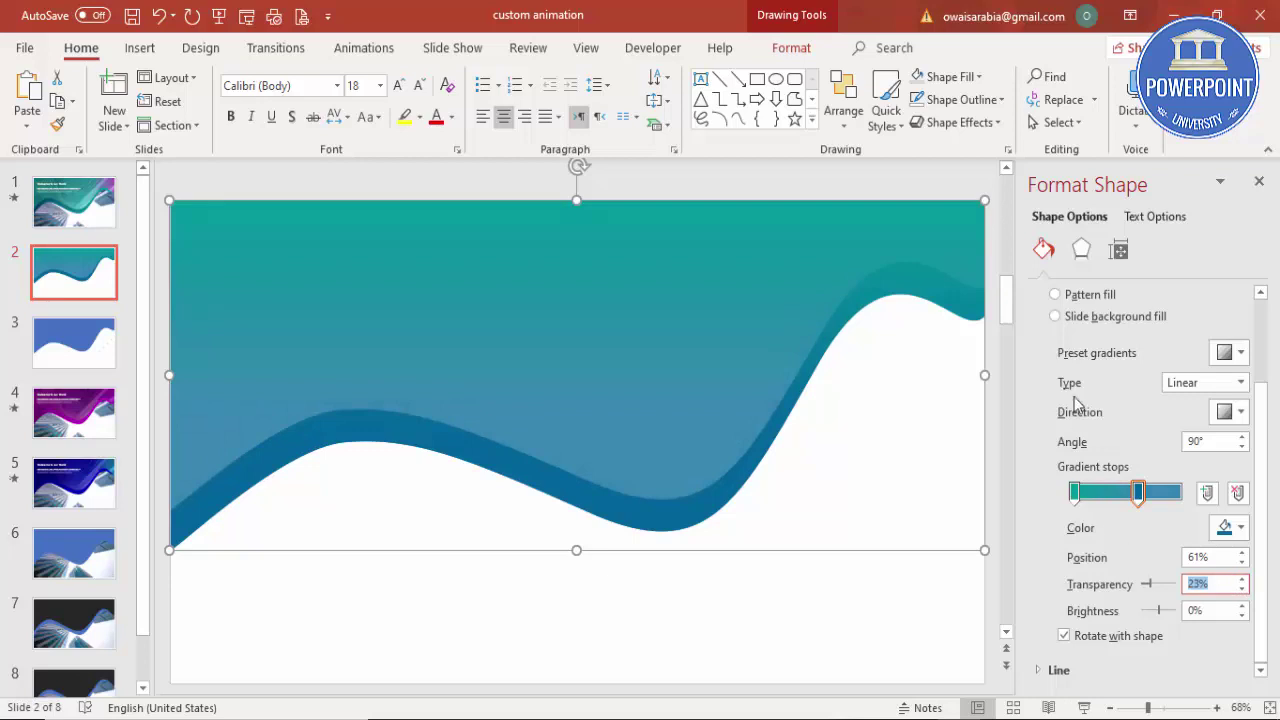
Step: Send the pasted wave to the back, behind the thin gradient band
left_click(792, 49)
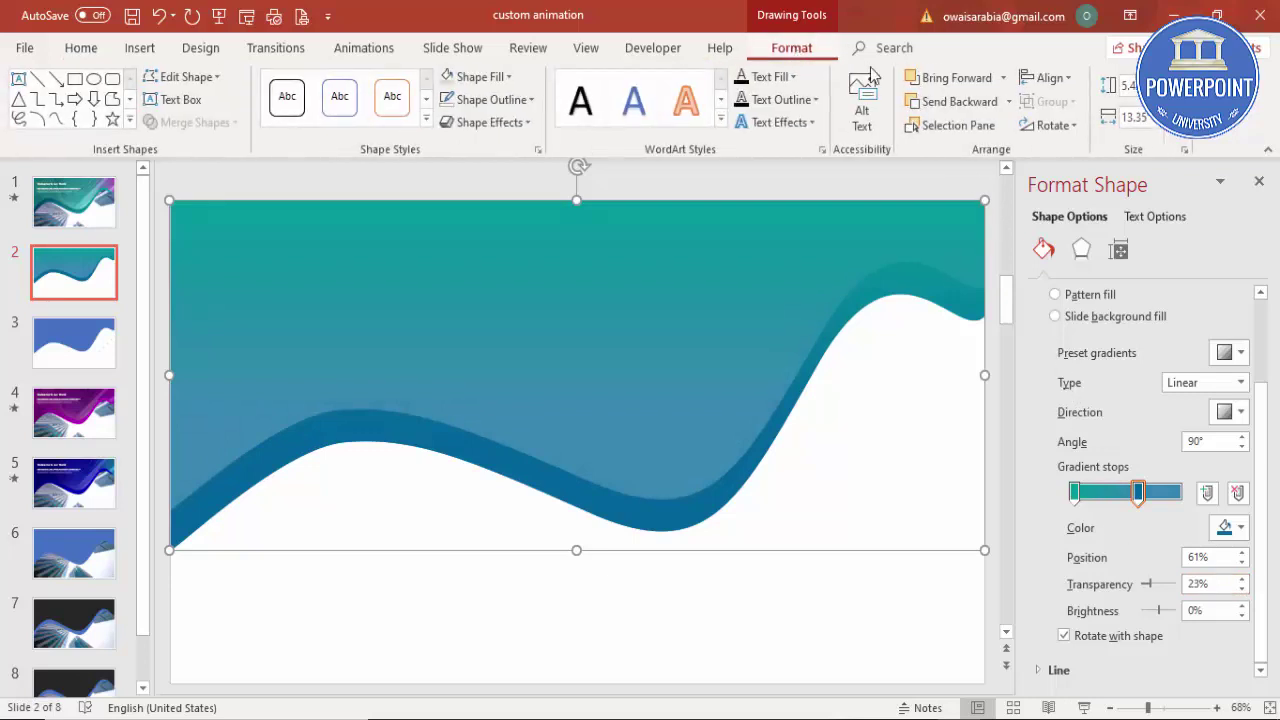
left_click(1009, 104)
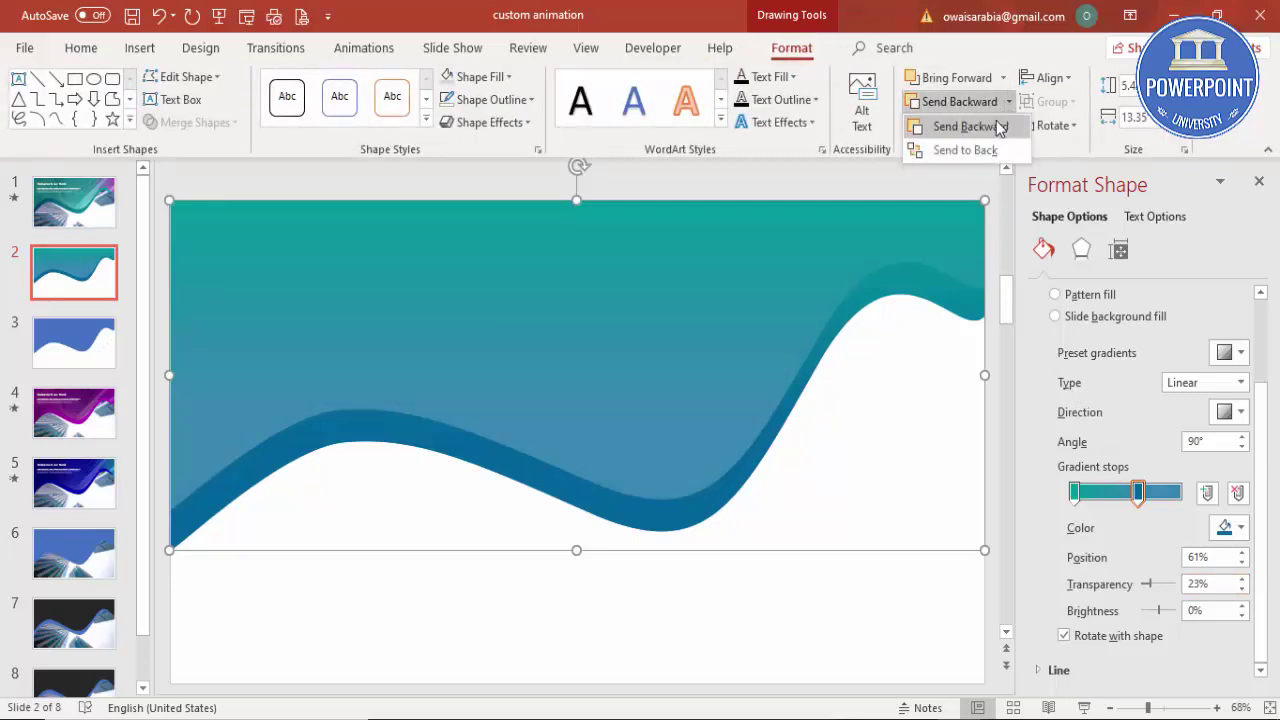
left_click(965, 148)
left_click(896, 367)
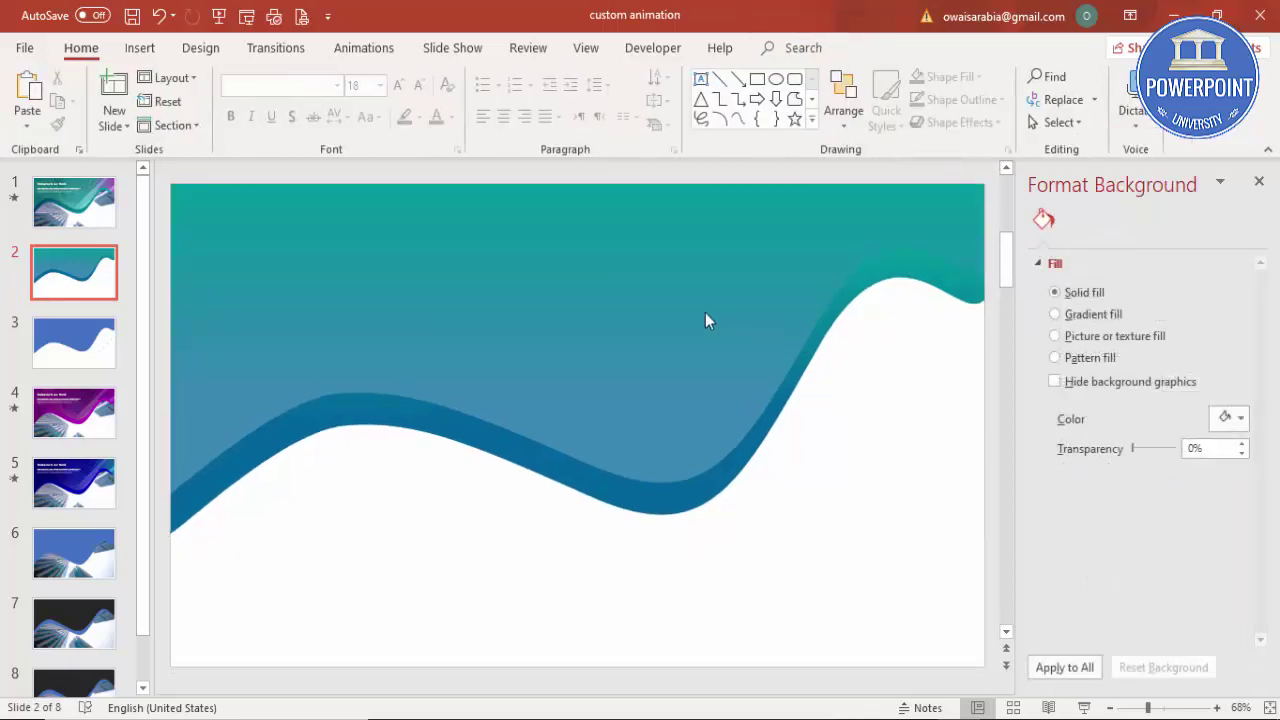
left_click(636, 288)
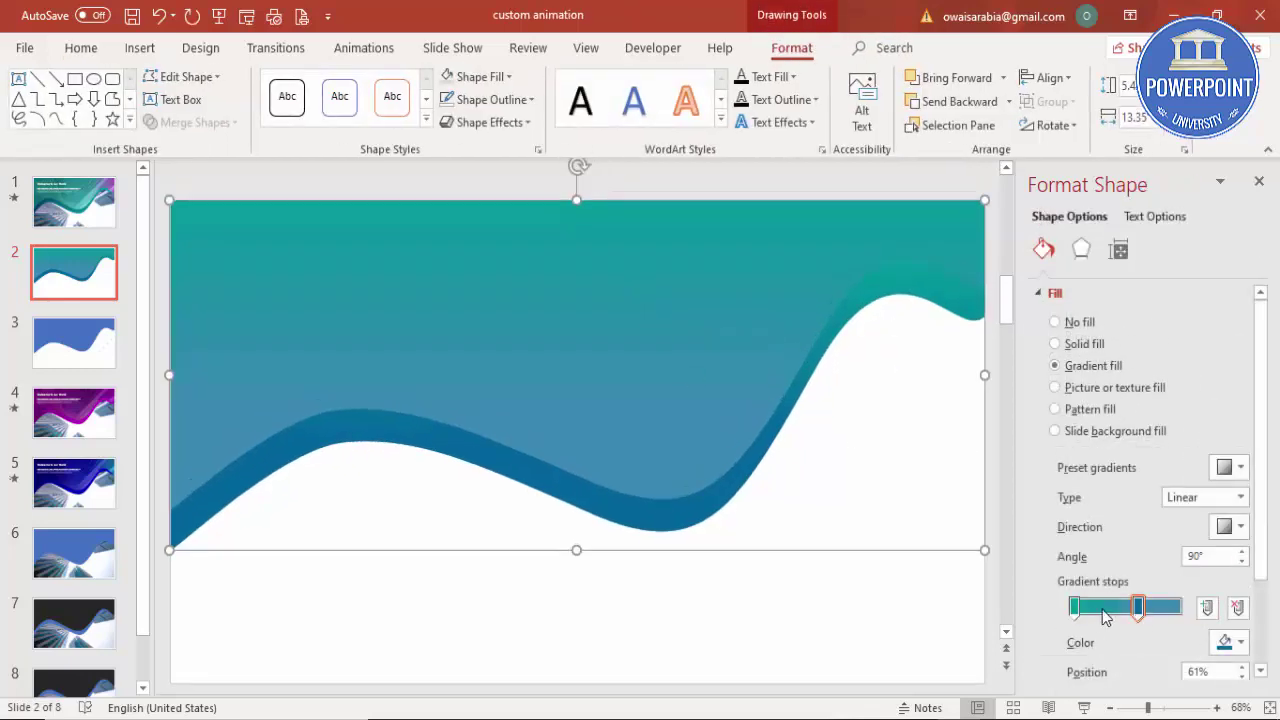
Step: Raise the left stop's transparency to 12% and make the gradient horizontal (0°) with teal at left
left_click(1075, 609)
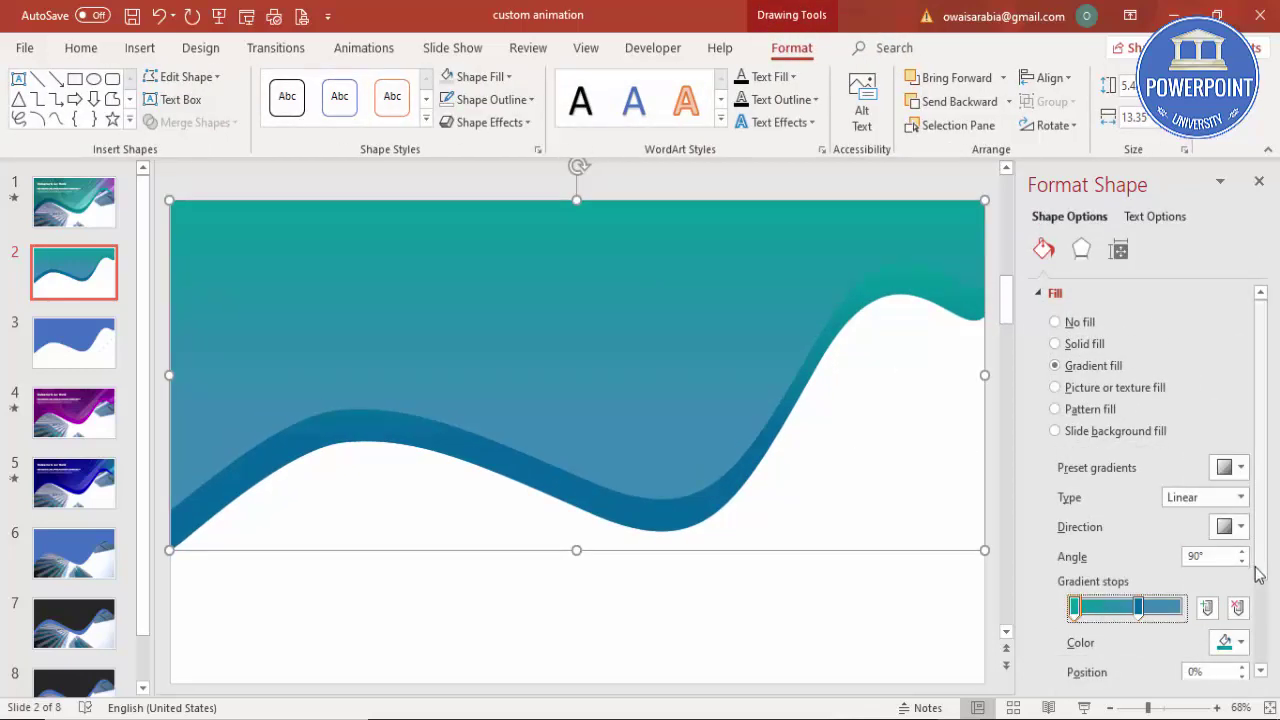
scroll(1256, 576, "down", 2)
left_click(1243, 636)
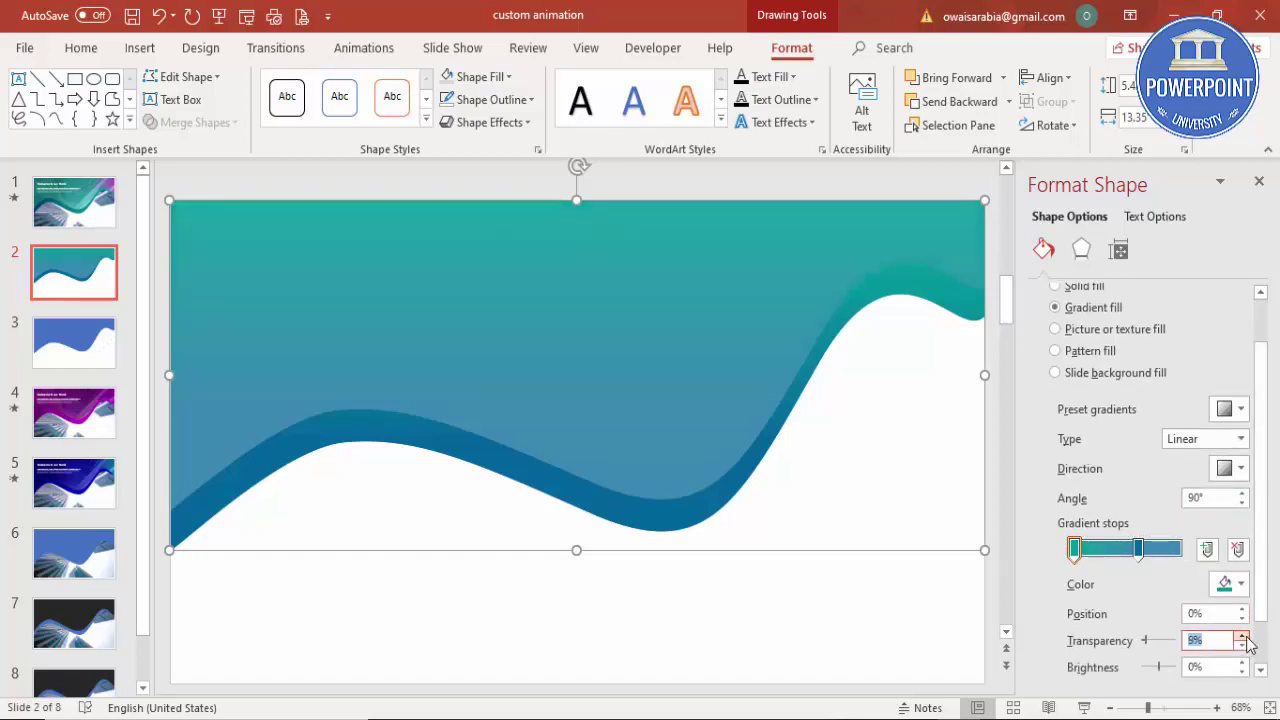
left_click(1228, 468)
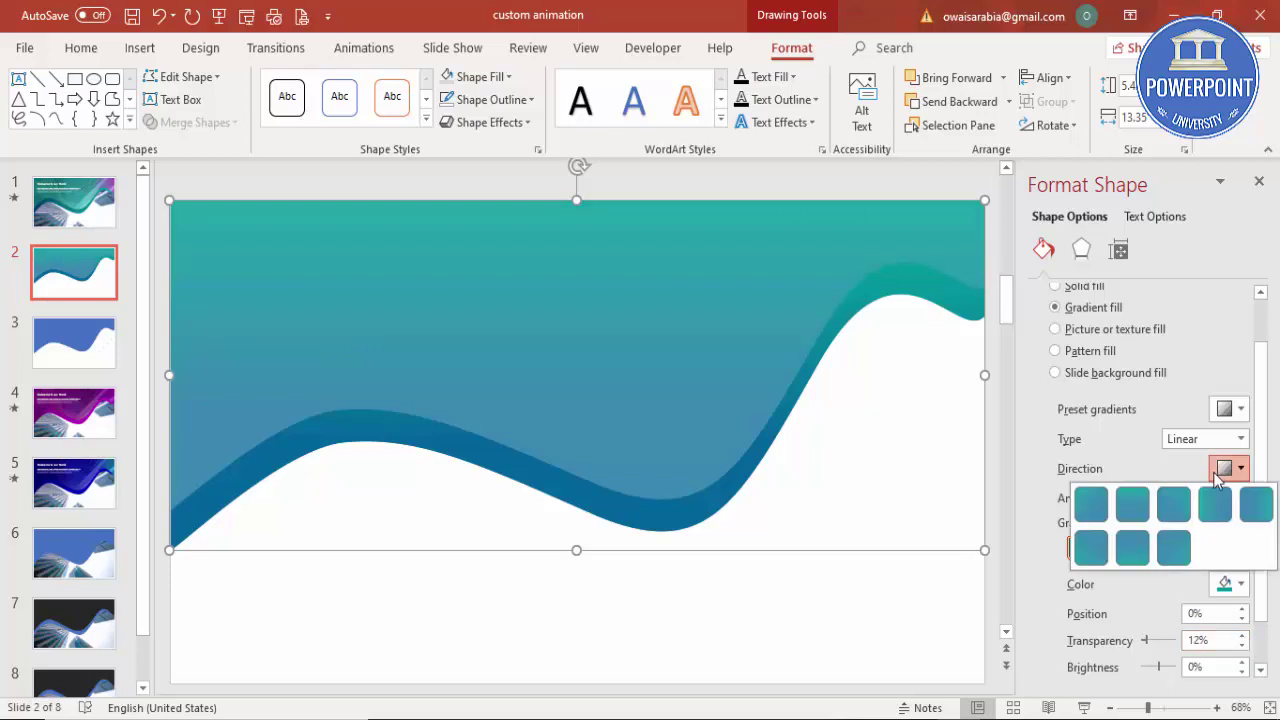
left_click(1258, 507)
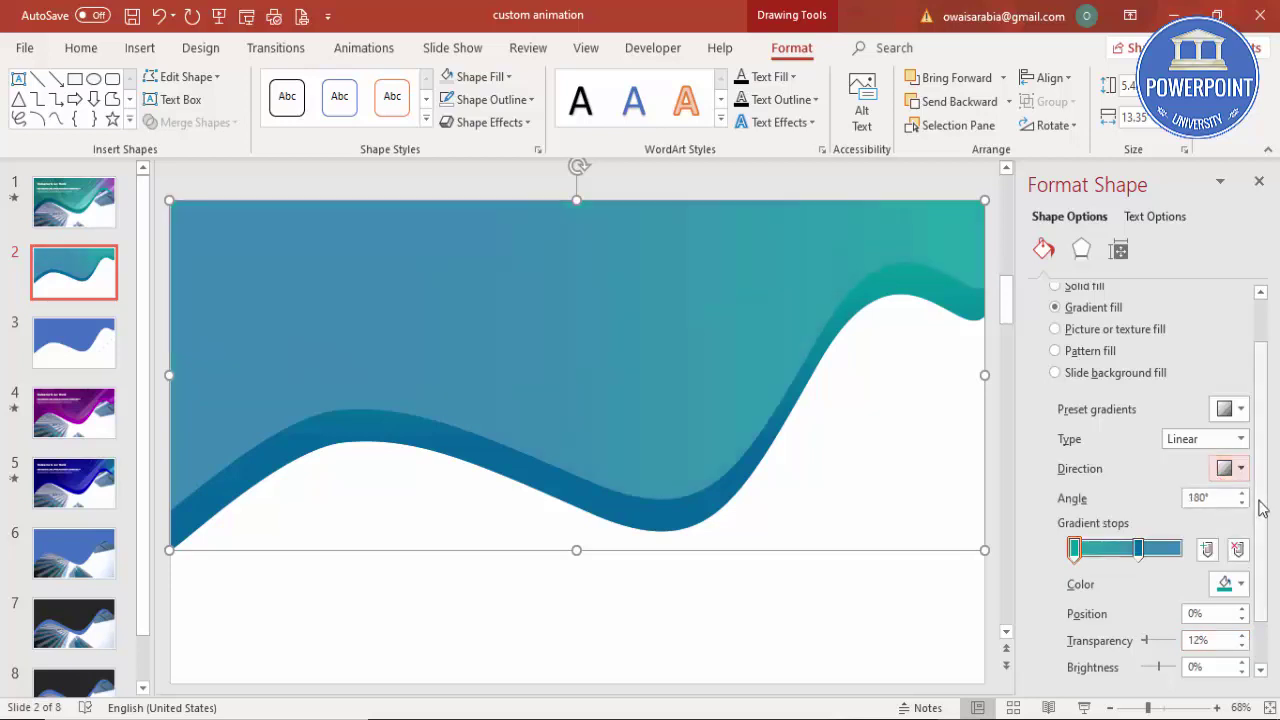
left_click(1226, 468)
left_click(1216, 510)
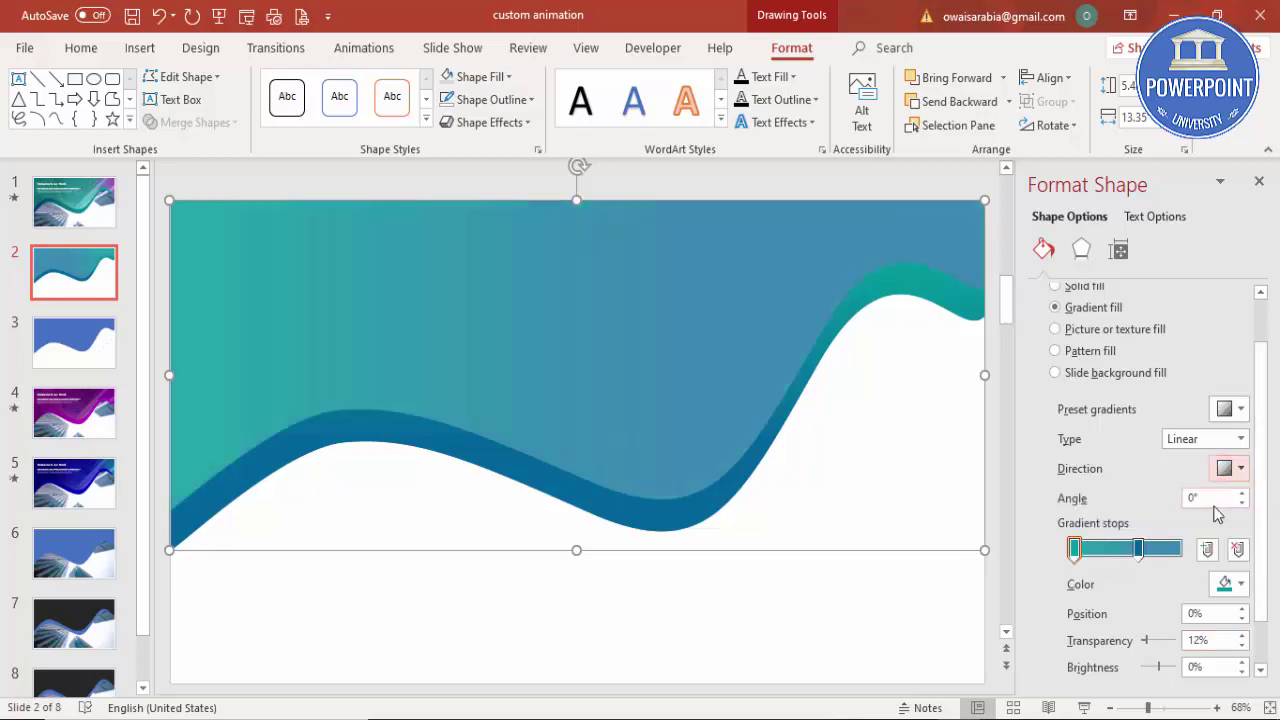